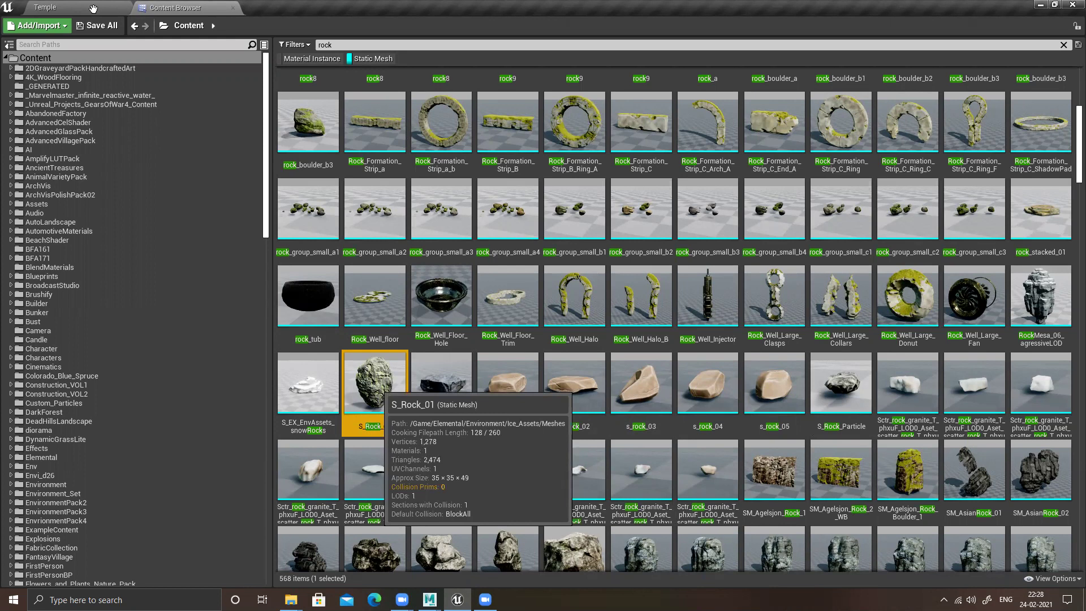
# Step: Place the S_Rock_01 mesh beside the main arch in the Temple level, then reset its location and move it to X 1150
pyautogui.click(94, 8)
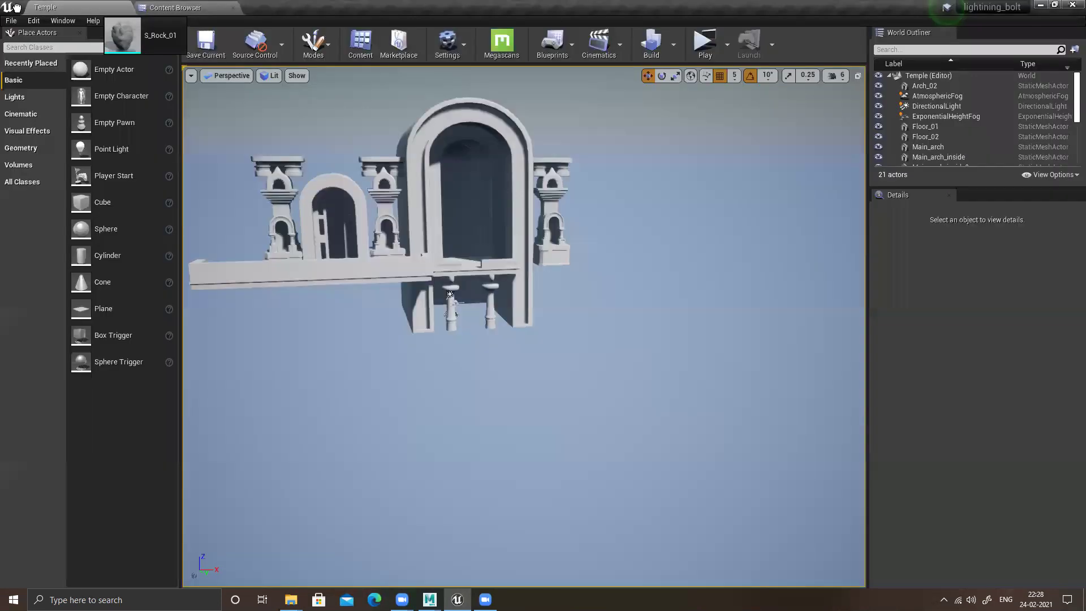
pyautogui.moveTo(488, 176); pyautogui.dragTo(533, 281)
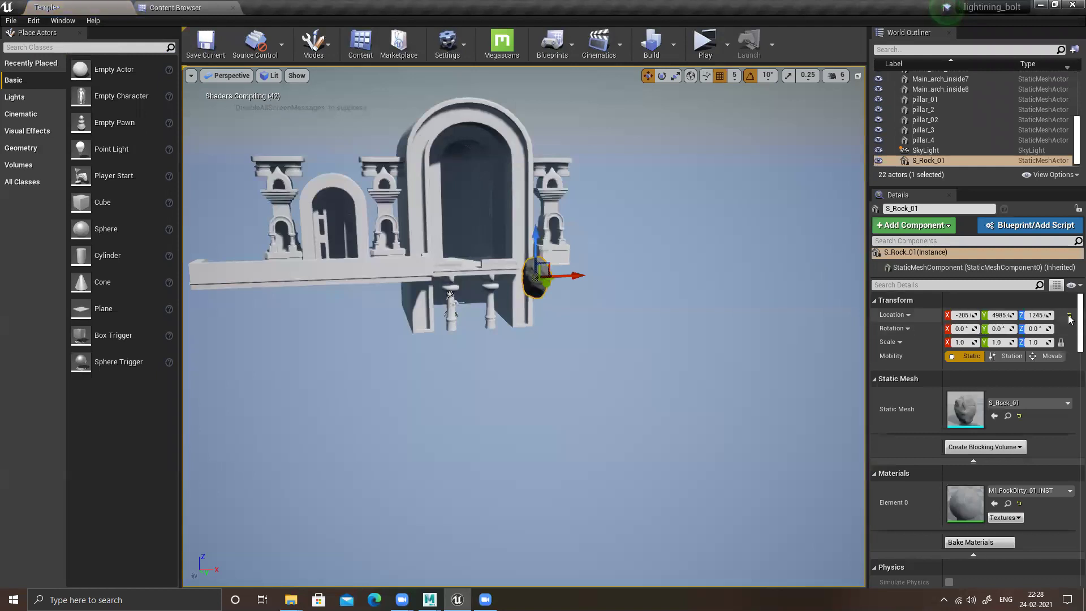
pyautogui.click(1069, 315)
pyautogui.moveTo(452, 330); pyautogui.dragTo(317, 271)
pyautogui.keyDown('alt'); pyautogui.moveTo(568, 317); pyautogui.dragTo(665, 330); pyautogui.keyUp('alt')
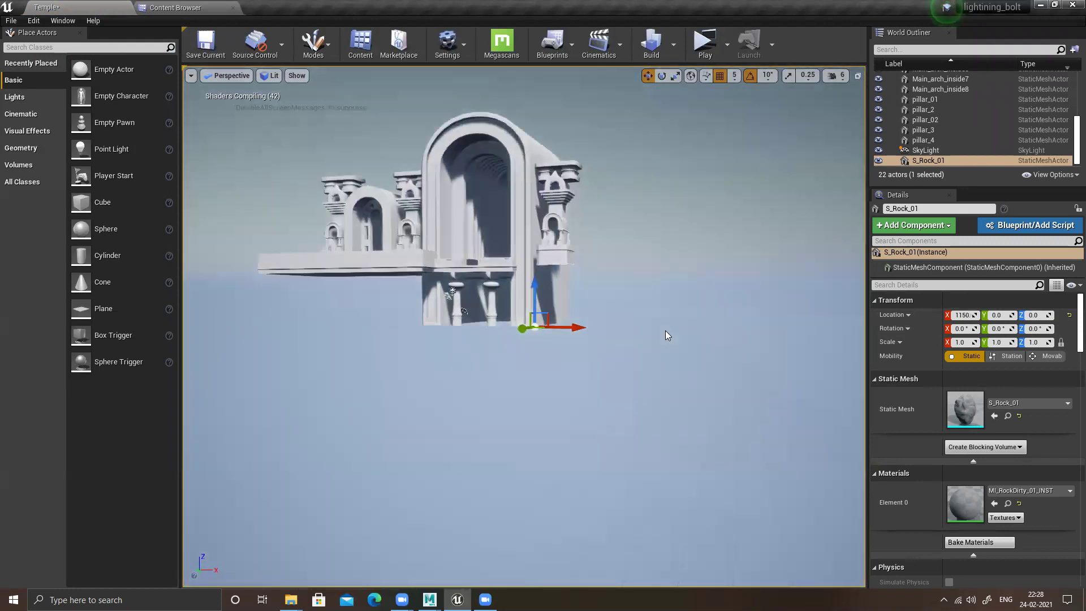
# Step: Undo the rock's location reset and X move, and scale the rock uniformly to about 7.164
pyautogui.hotkey('ctrl', 'z')
pyautogui.hotkey('ctrl', 'z')
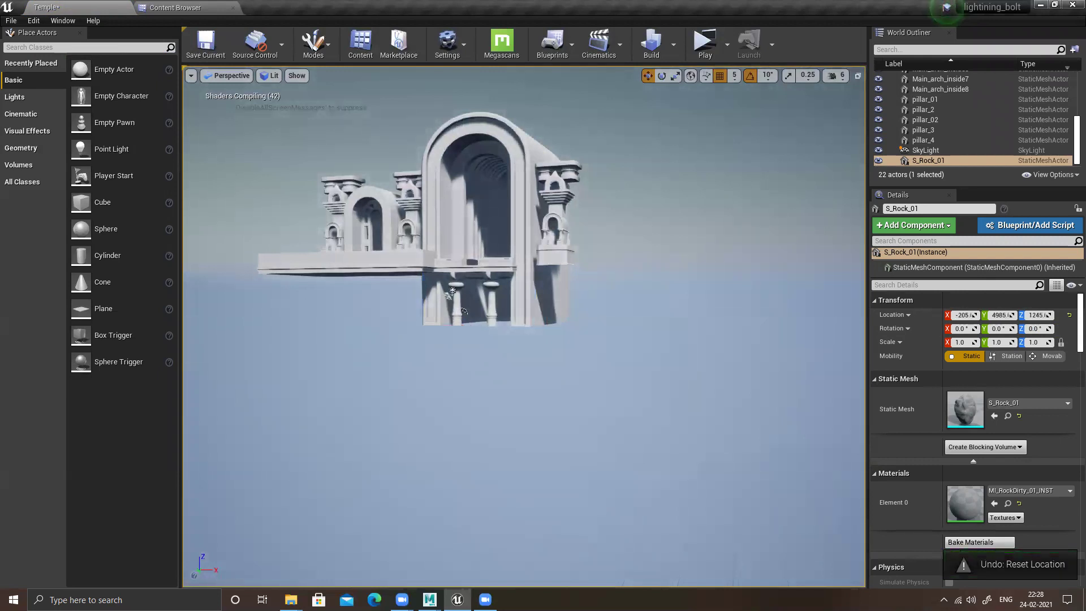
pyautogui.keyDown('alt'); pyautogui.moveTo(585, 313); pyautogui.dragTo(616, 340); pyautogui.keyUp('alt')
pyautogui.moveTo(411, 450); pyautogui.dragTo(594, 259)
pyautogui.press('r')
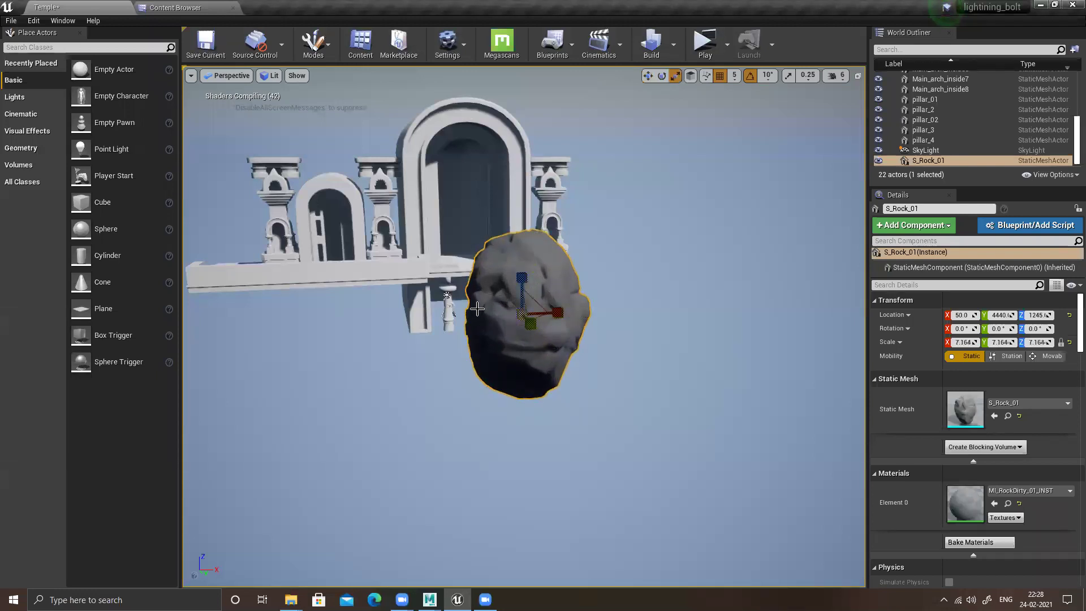
pyautogui.scroll(10, 477, 308)
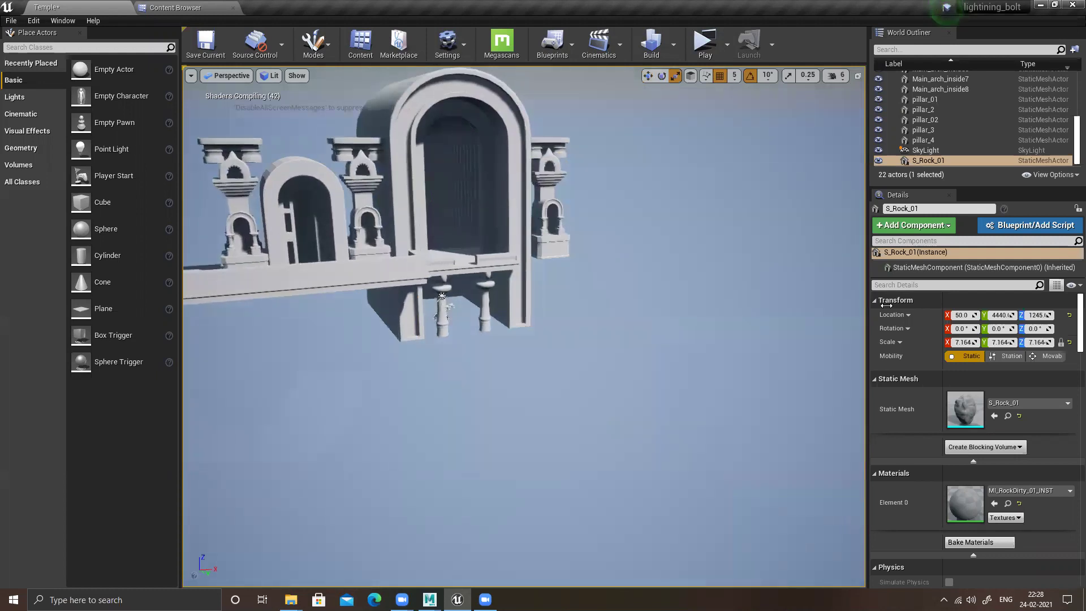
# Step: Reset the enlarged S_Rock_01's location to the origin and move it along X to 1205
pyautogui.click(1068, 315)
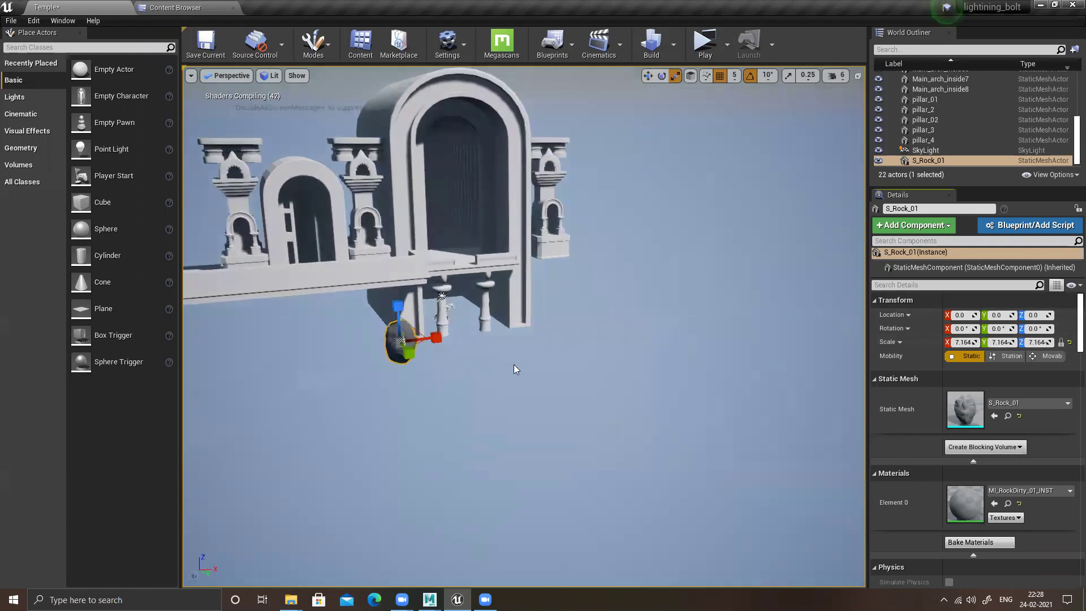
pyautogui.press('w')
pyautogui.moveTo(432, 334); pyautogui.dragTo(657, 340)
pyautogui.press('f')
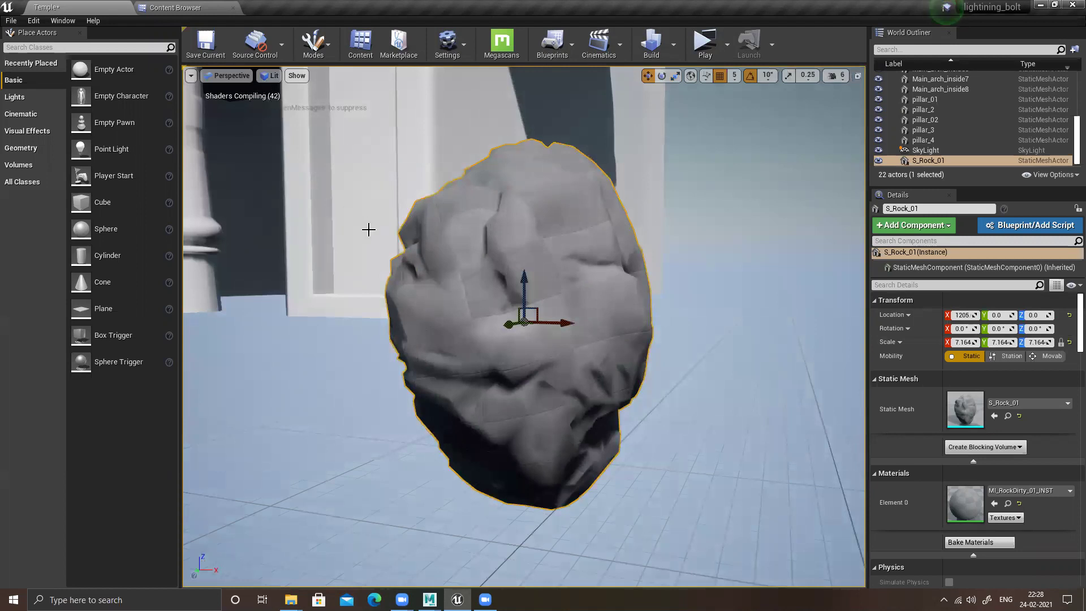
# Step: Find the SM_MountainRock_Closed static mesh among the rock assets and place it over S_Rock_01 in the Temple level
pyautogui.click(193, 7)
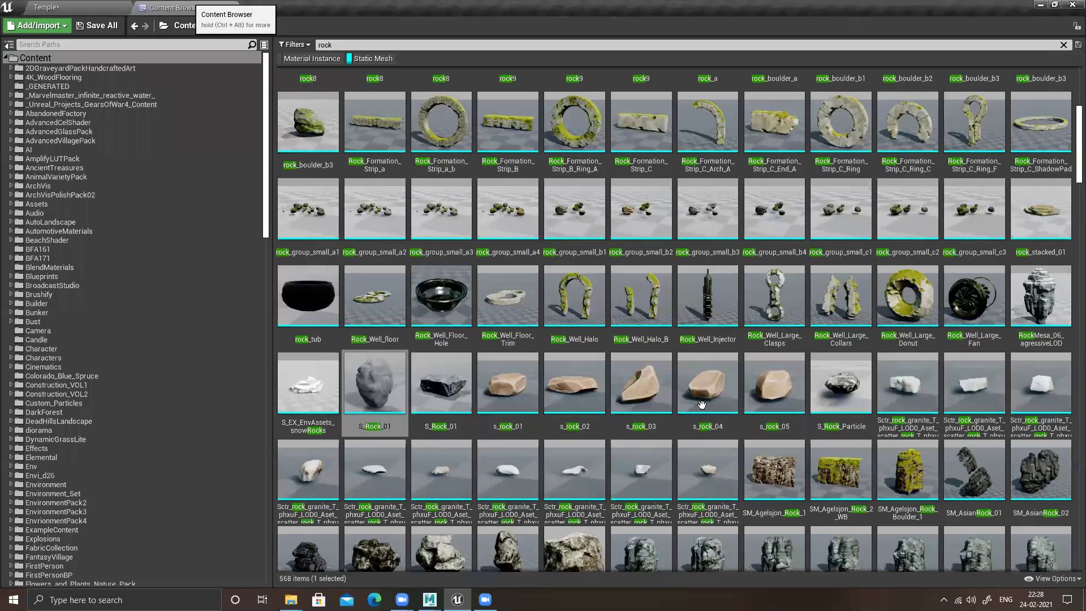
pyautogui.scroll(-3, 701, 404)
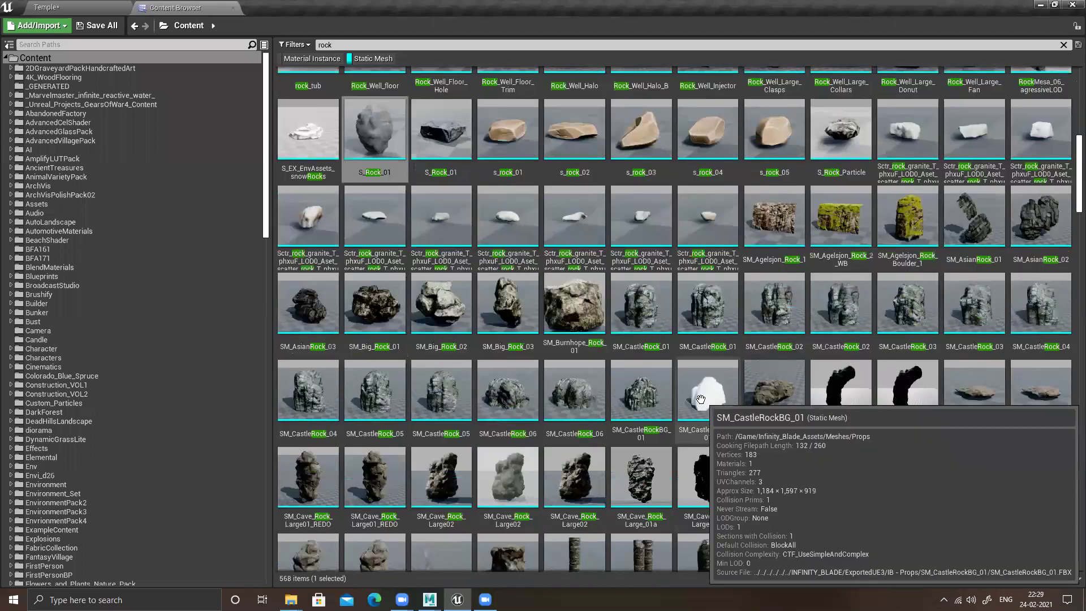
pyautogui.scroll(-3, 701, 399)
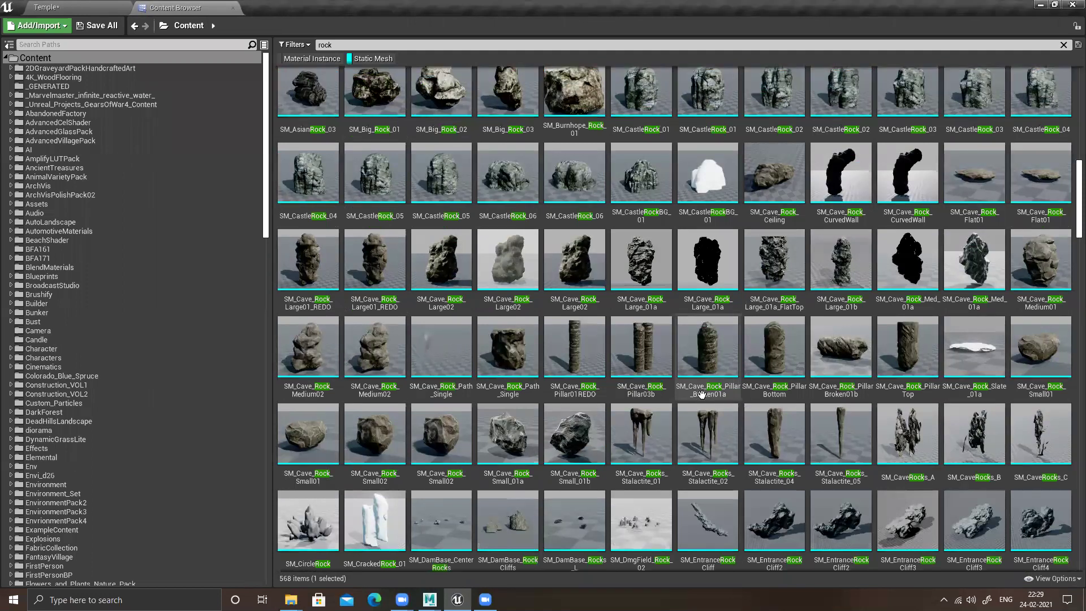
pyautogui.scroll(-3, 702, 393)
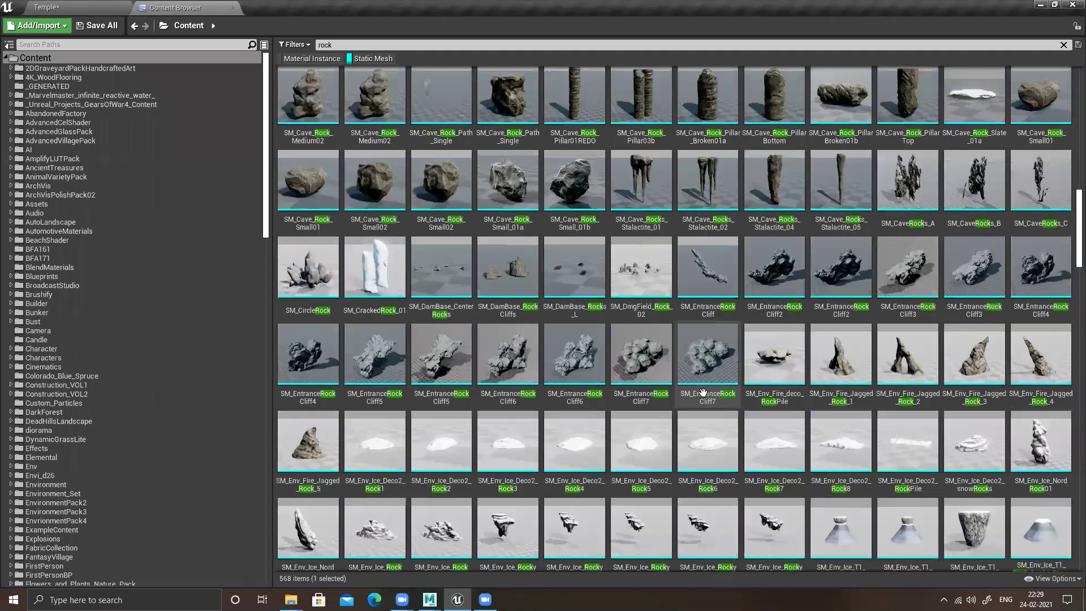
pyautogui.scroll(-3, 701, 392)
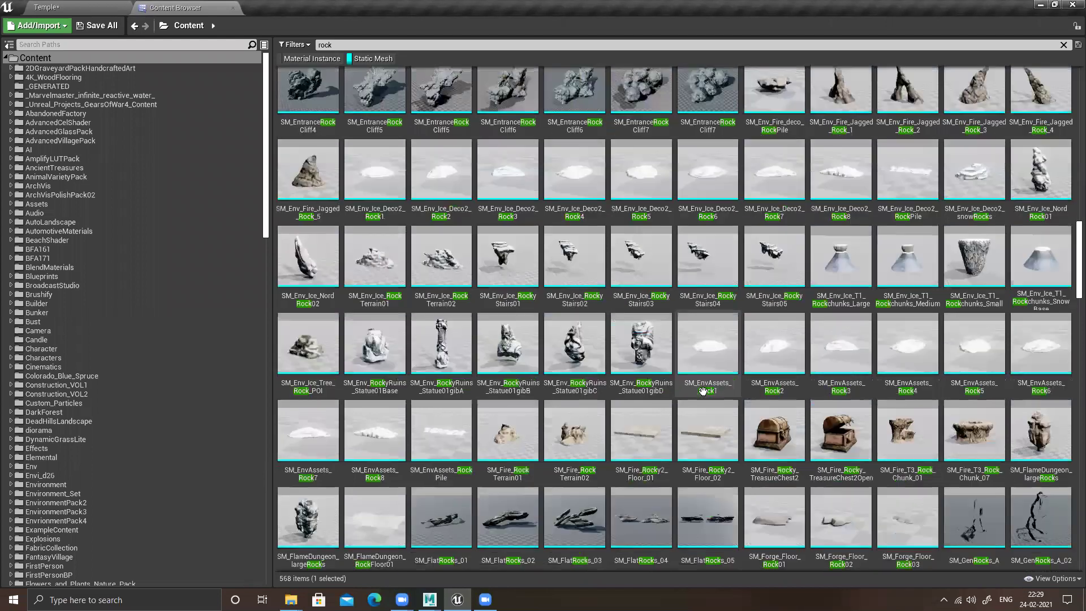
pyautogui.scroll(-3, 703, 389)
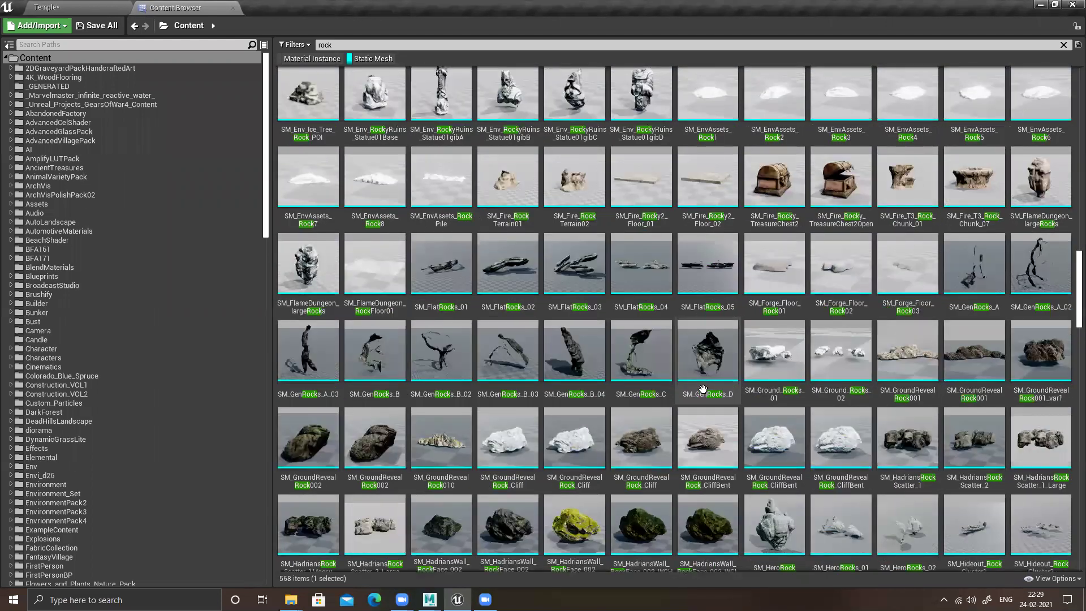
pyautogui.scroll(-1, 702, 389)
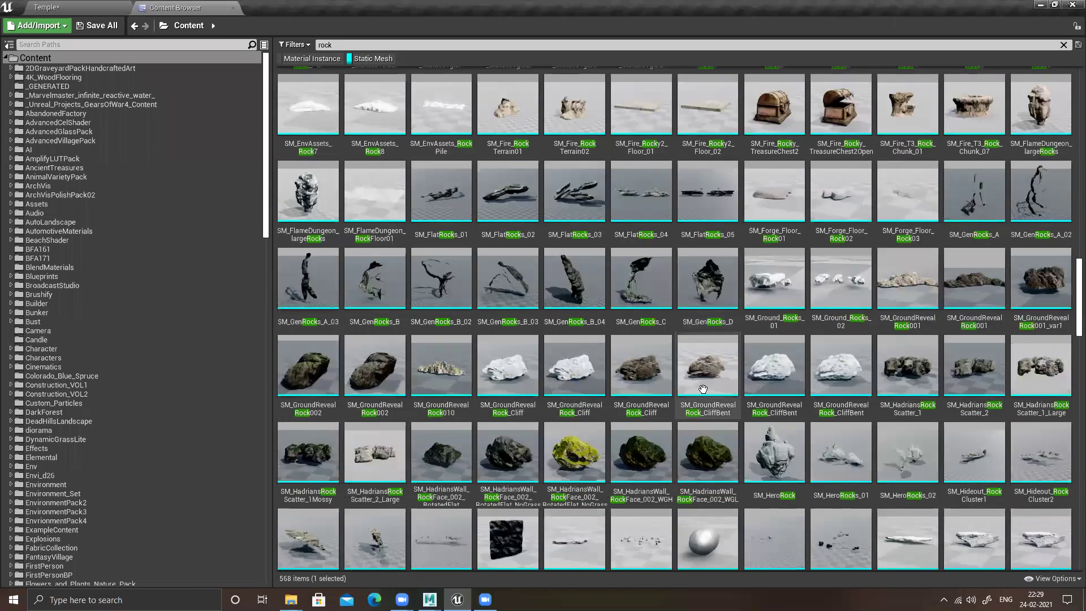
pyautogui.scroll(-1, 702, 389)
pyautogui.scroll(-3, 702, 389)
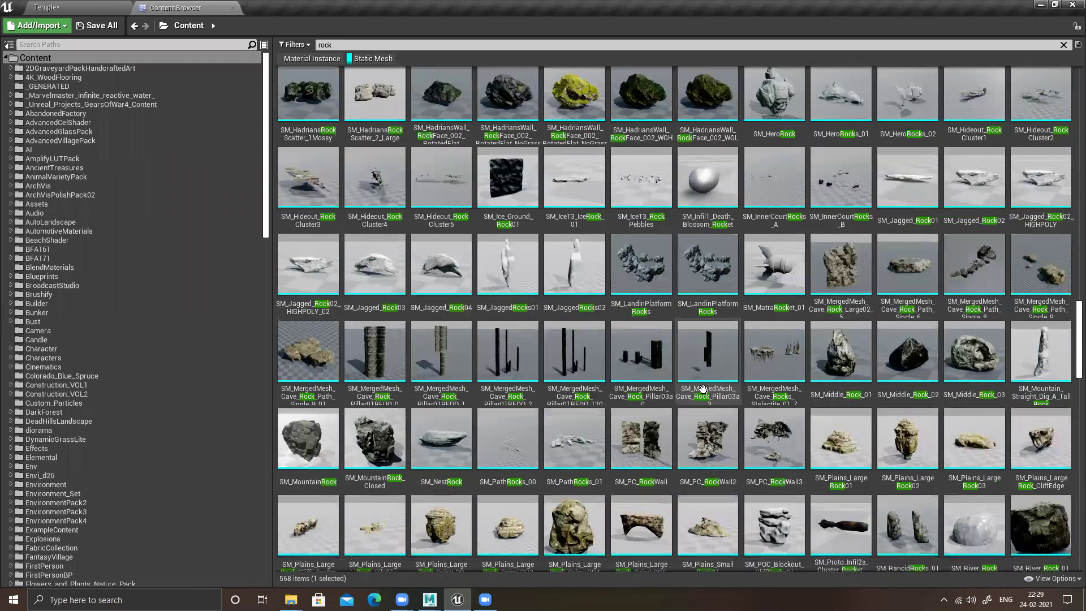
pyautogui.scroll(-1, 702, 389)
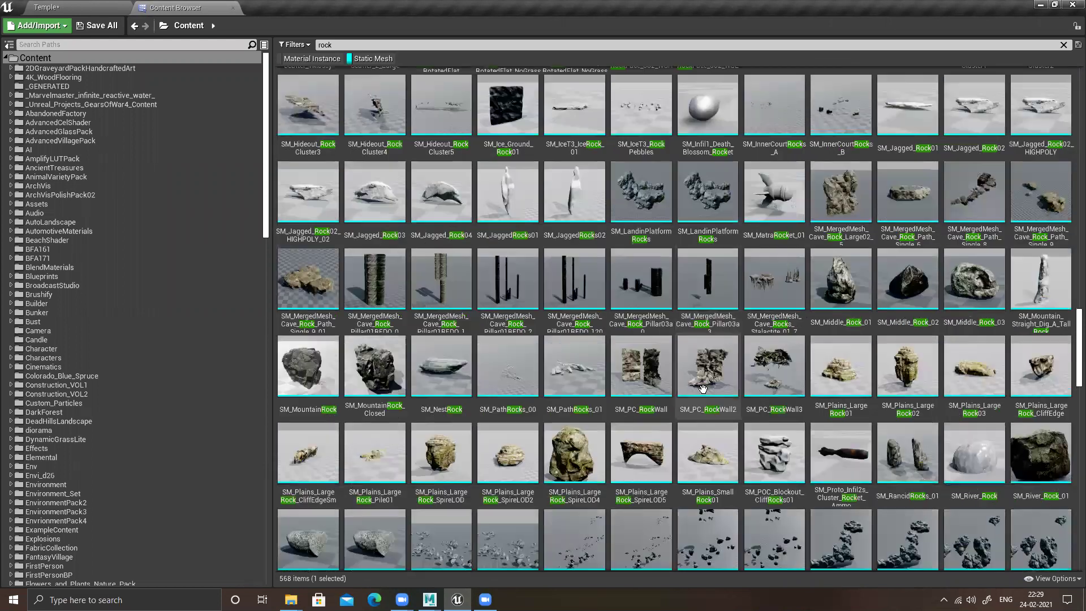
pyautogui.click(399, 378)
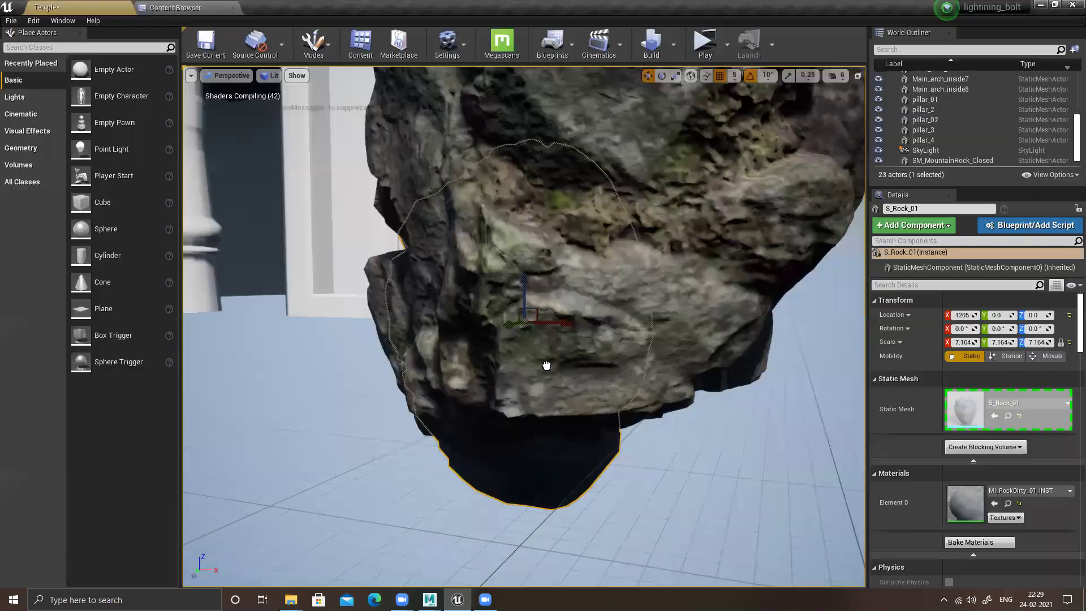
pyautogui.moveTo(557, 442); pyautogui.dragTo(556, 469)
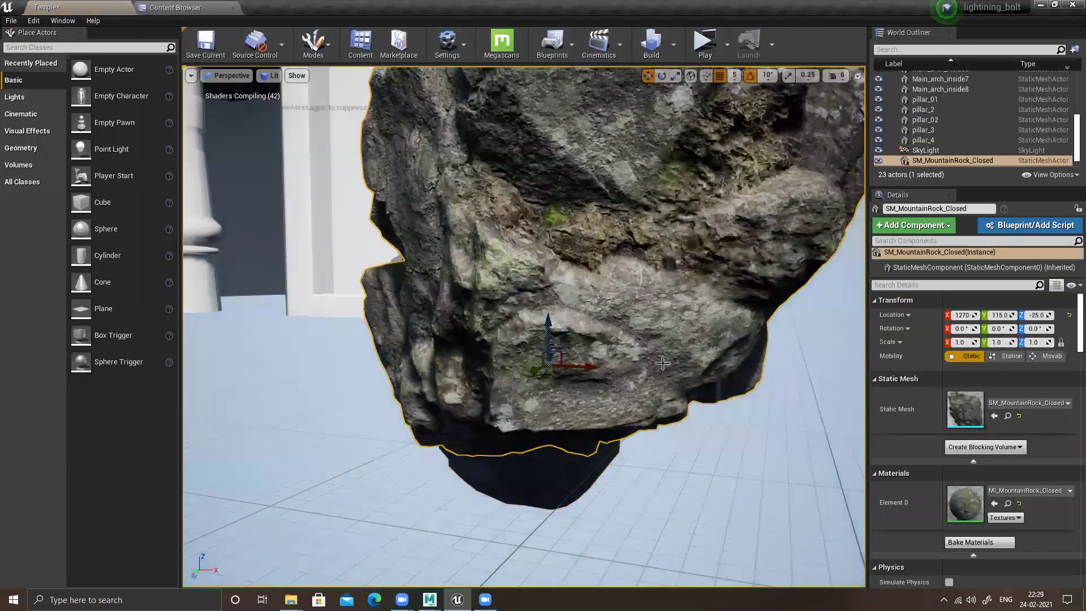
# Step: Remove S_Rock_01 from the level and undo the stray move of the mountain rock
pyautogui.press('f')
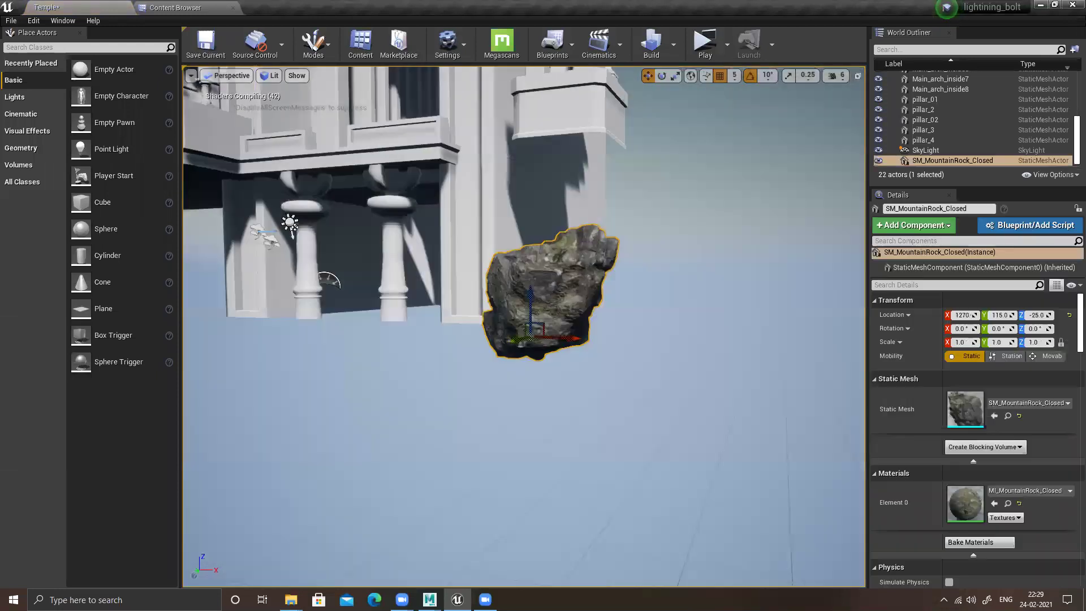
pyautogui.hotkey('ctrl', 'y')
pyautogui.hotkey('ctrl', 'z')
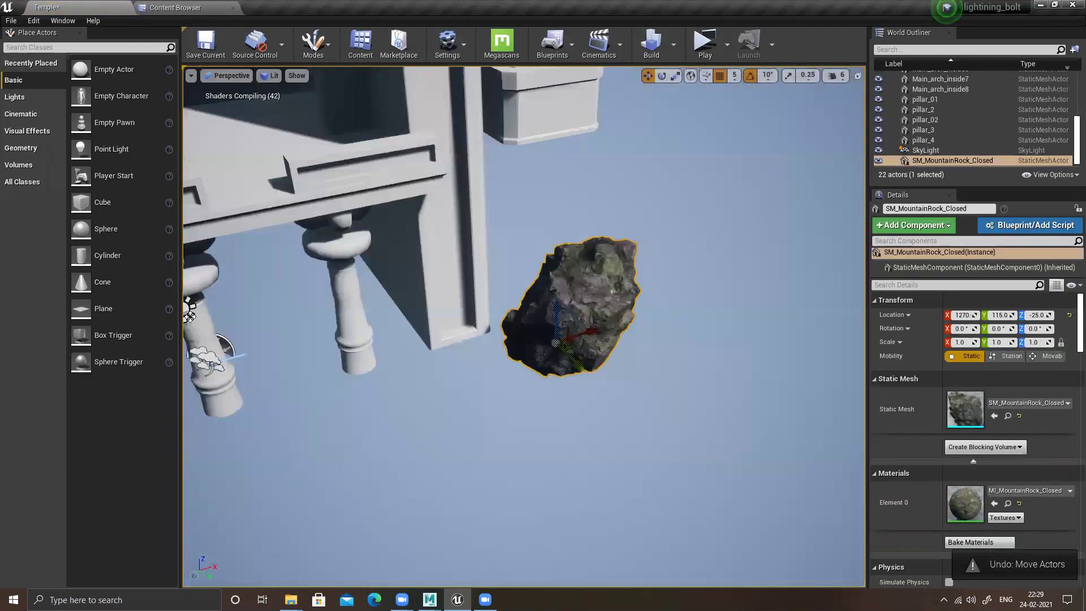
pyautogui.hotkey('ctrl', 'z')
# Step: Inspect the mountain rock from several sides and rotate it 30° about its Y axis
pyautogui.moveTo(604, 259); pyautogui.dragTo(604, 294, button='right')
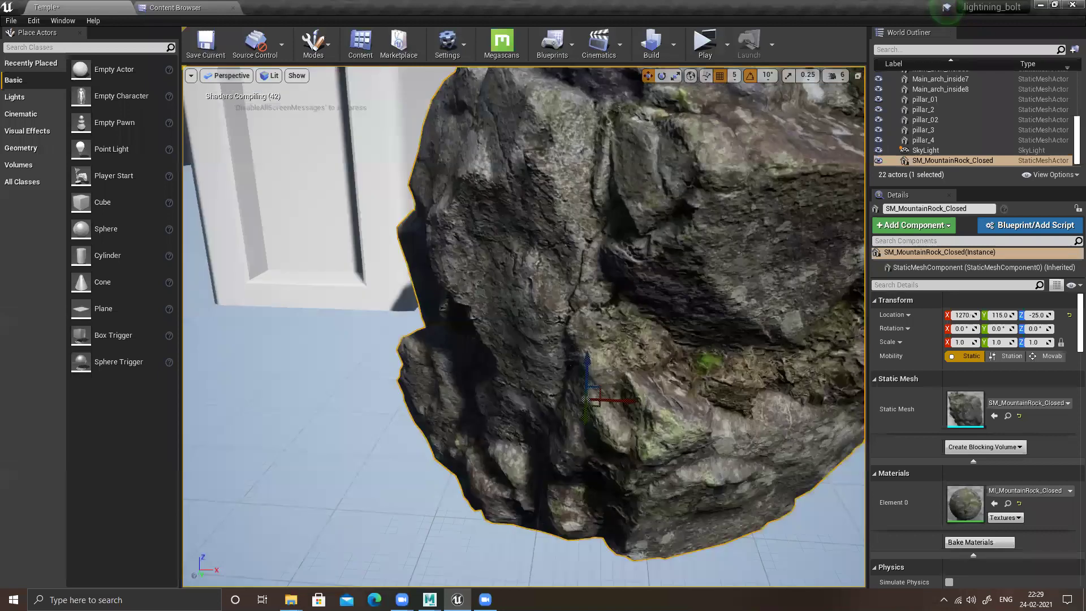
pyautogui.keyDown('alt'); pyautogui.moveTo(603, 294); pyautogui.dragTo(524, 321); pyautogui.keyUp('alt')
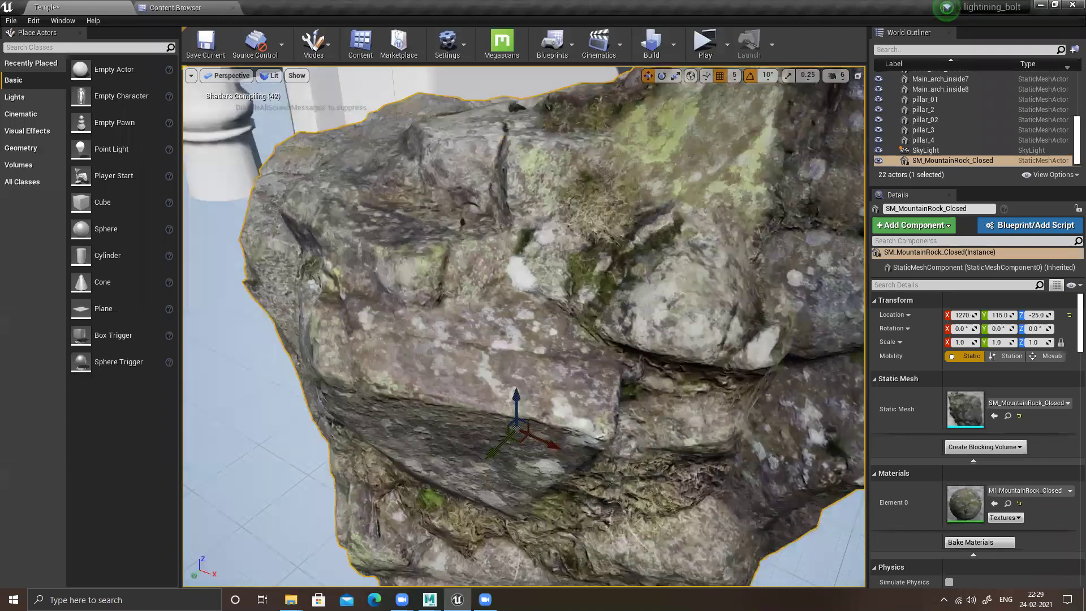
pyautogui.moveTo(616, 252); pyautogui.dragTo(617, 227, button='right')
pyautogui.keyDown('alt'); pyautogui.moveTo(680, 267); pyautogui.dragTo(567, 267); pyautogui.keyUp('alt')
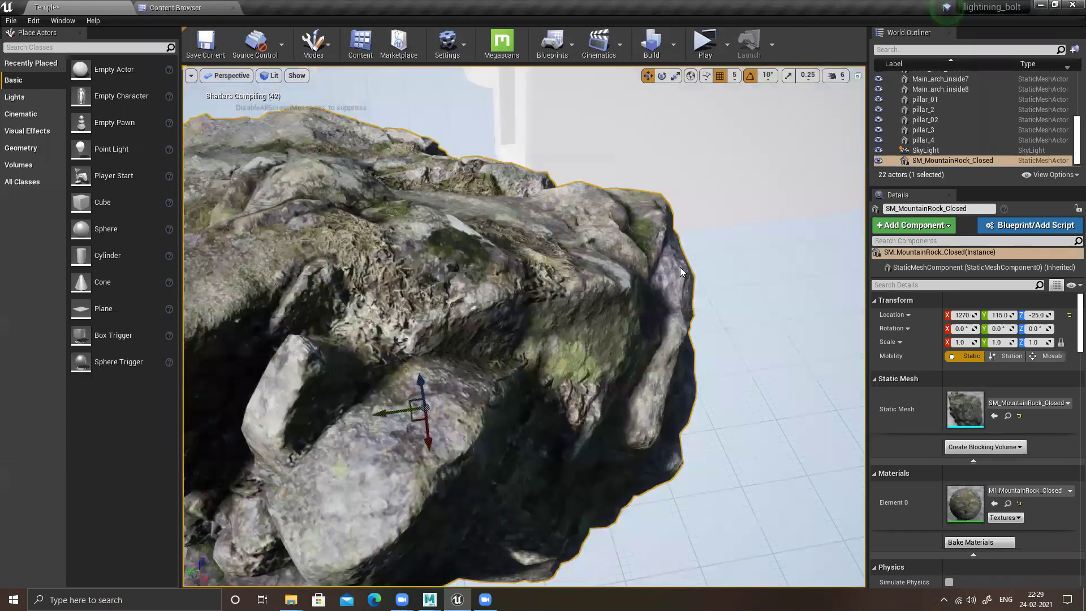
pyautogui.keyDown('alt'); pyautogui.moveTo(663, 291); pyautogui.dragTo(550, 290, button='right'); pyautogui.keyUp('alt')
pyautogui.keyDown('alt'); pyautogui.moveTo(524, 326); pyautogui.dragTo(671, 286); pyautogui.keyUp('alt')
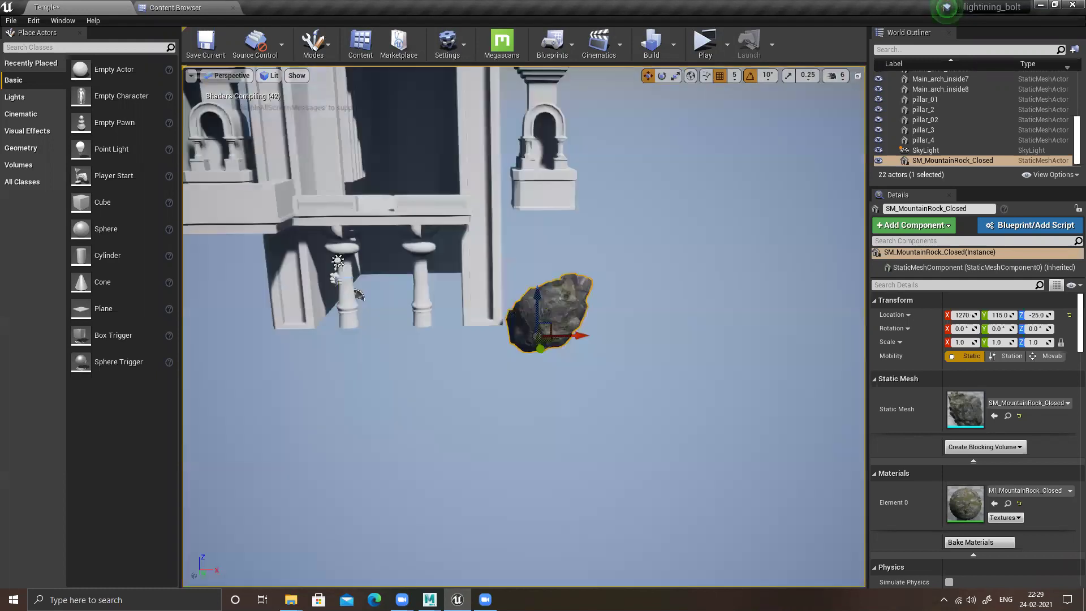
pyautogui.keyDown('alt'); pyautogui.moveTo(660, 406); pyautogui.dragTo(647, 538, button='middle'); pyautogui.keyUp('alt')
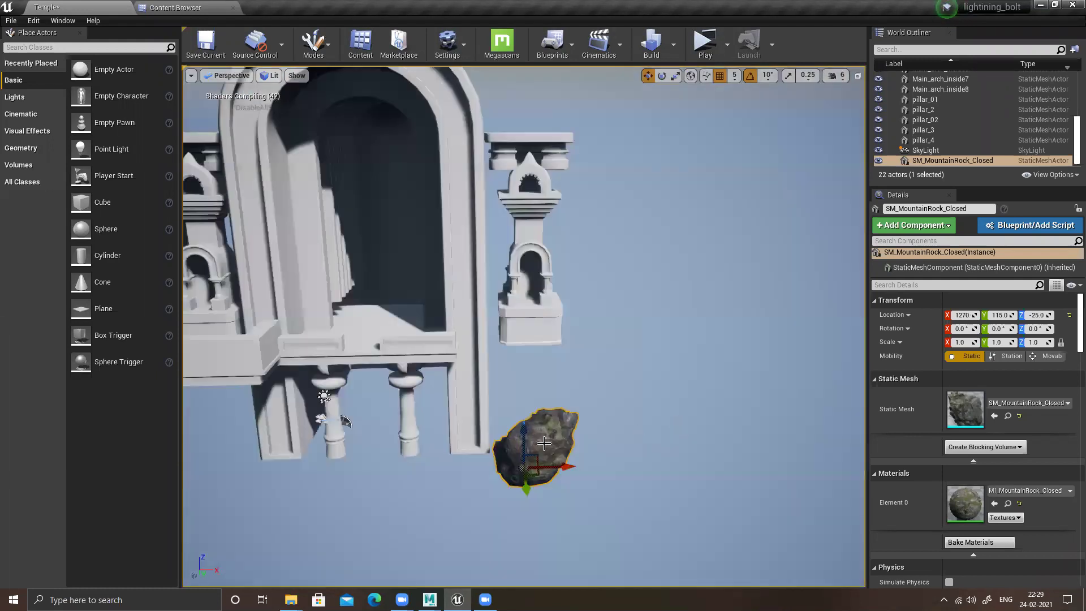
pyautogui.press('e')
pyautogui.moveTo(582, 462); pyautogui.dragTo(635, 418)
pyautogui.press('w')
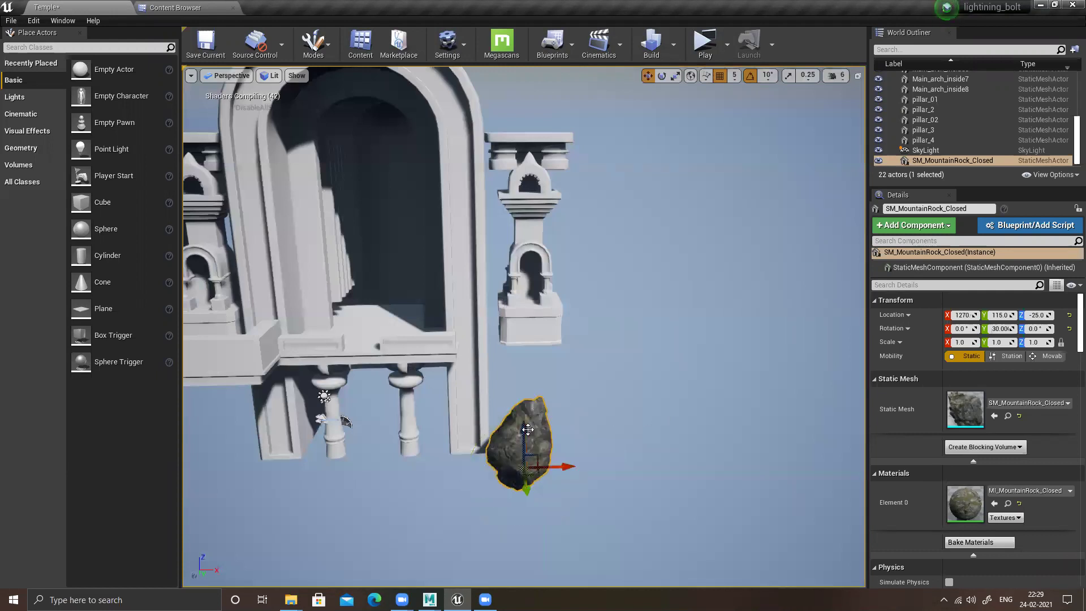
# Step: Raise the mountain rock to Z 1390 and push it back to Y -335 beside the arch's outer pillar
pyautogui.moveTo(526, 428); pyautogui.dragTo(556, 212)
pyautogui.keyDown('alt'); pyautogui.moveTo(572, 146); pyautogui.dragTo(614, 195); pyautogui.keyUp('alt')
pyautogui.moveTo(494, 194); pyautogui.dragTo(528, 193, button='right')
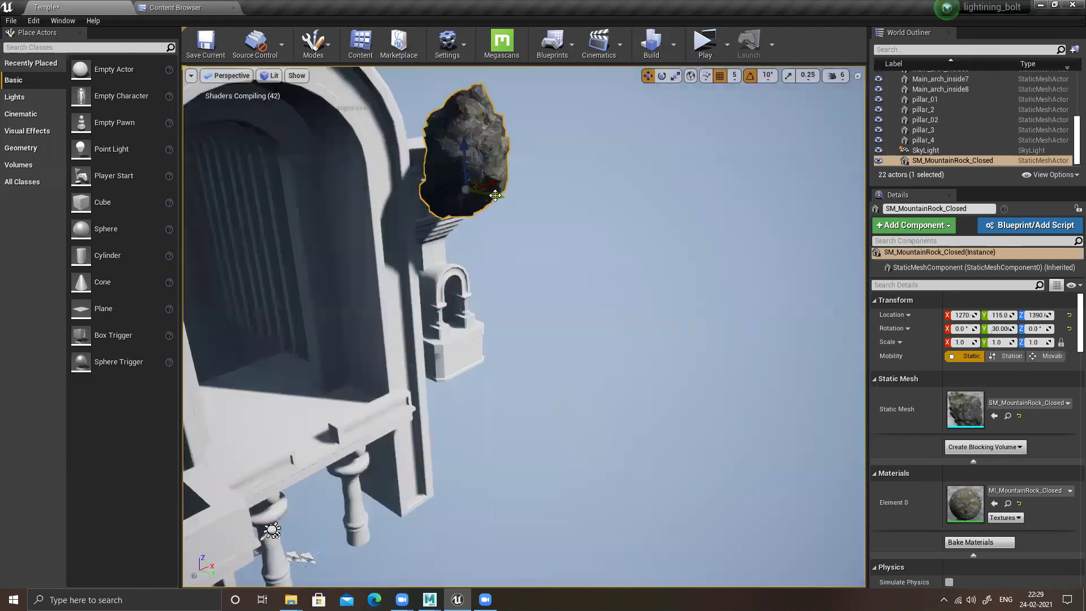
pyautogui.moveTo(493, 193); pyautogui.dragTo(429, 153)
# Step: Scale the mountain rock uniformly to about 4.057 and move it behind the outer pillar to X 1600, Y -730
pyautogui.press('r')
pyautogui.moveTo(466, 329); pyautogui.dragTo(466, 201, button='middle')
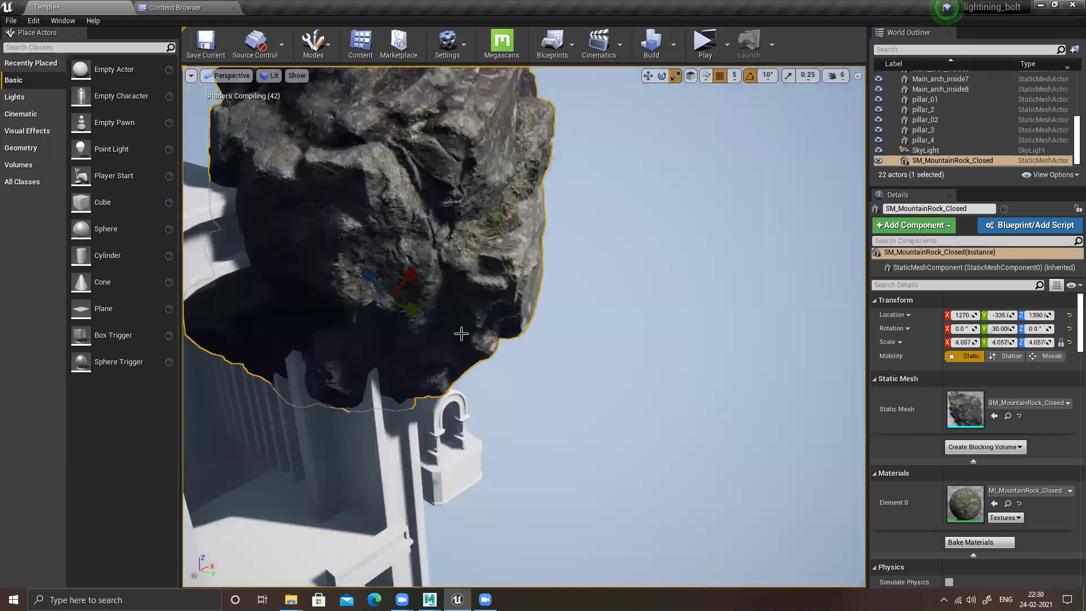
pyautogui.press('w')
pyautogui.moveTo(419, 310); pyautogui.dragTo(483, 289)
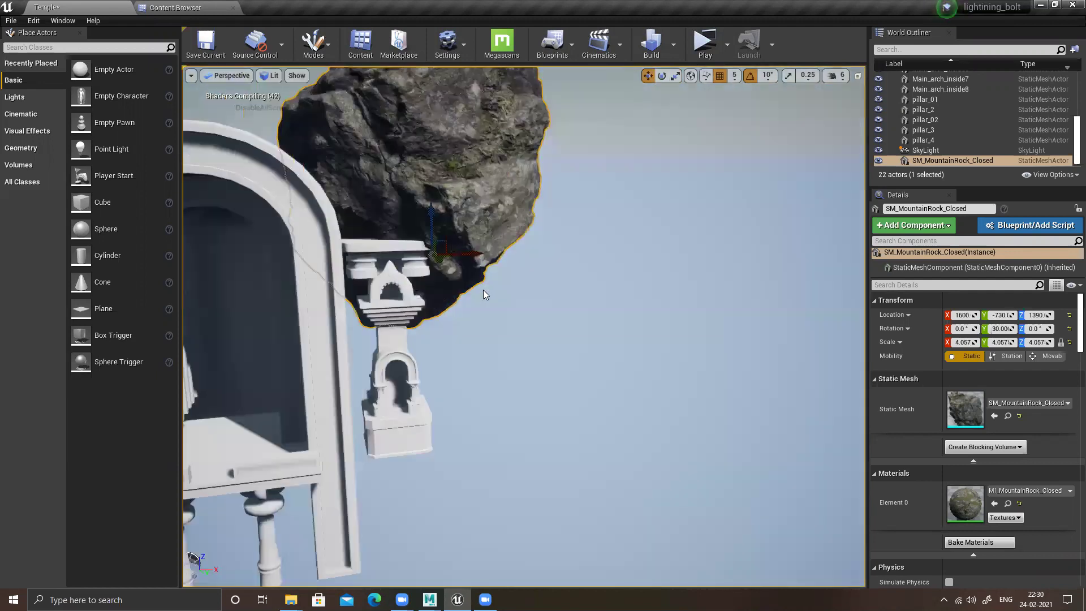
# Step: Duplicate the mountain rock below the original and rotate the copy to about -80° on its Y axis
pyautogui.keyDown('alt'); pyautogui.moveTo(515, 230); pyautogui.dragTo(481, 210); pyautogui.keyUp('alt')
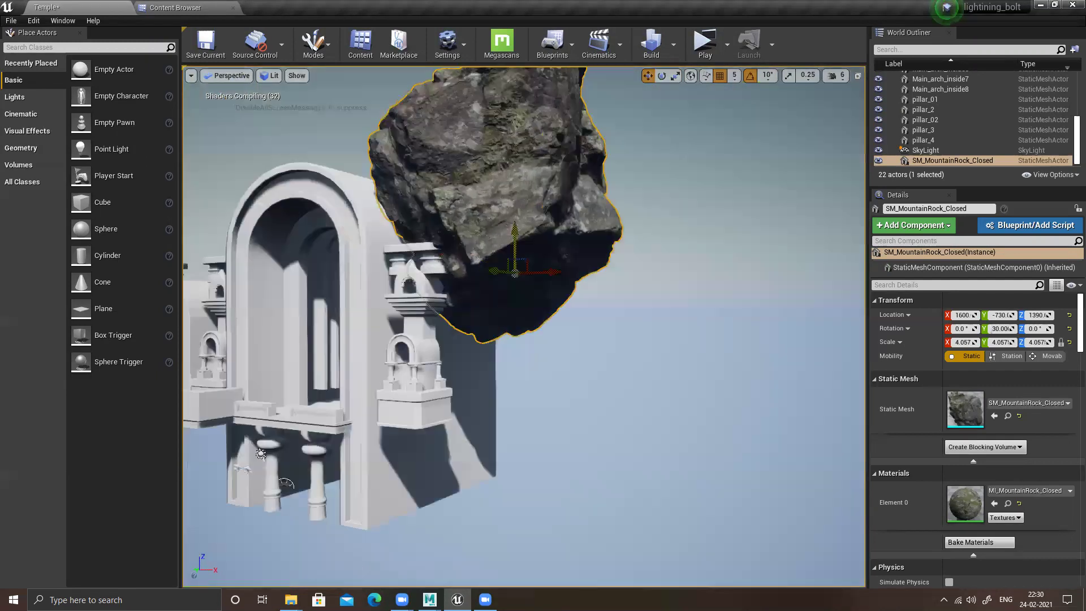
pyautogui.keyDown('alt'); pyautogui.moveTo(514, 249); pyautogui.dragTo(525, 417); pyautogui.keyUp('alt')
pyautogui.press('e')
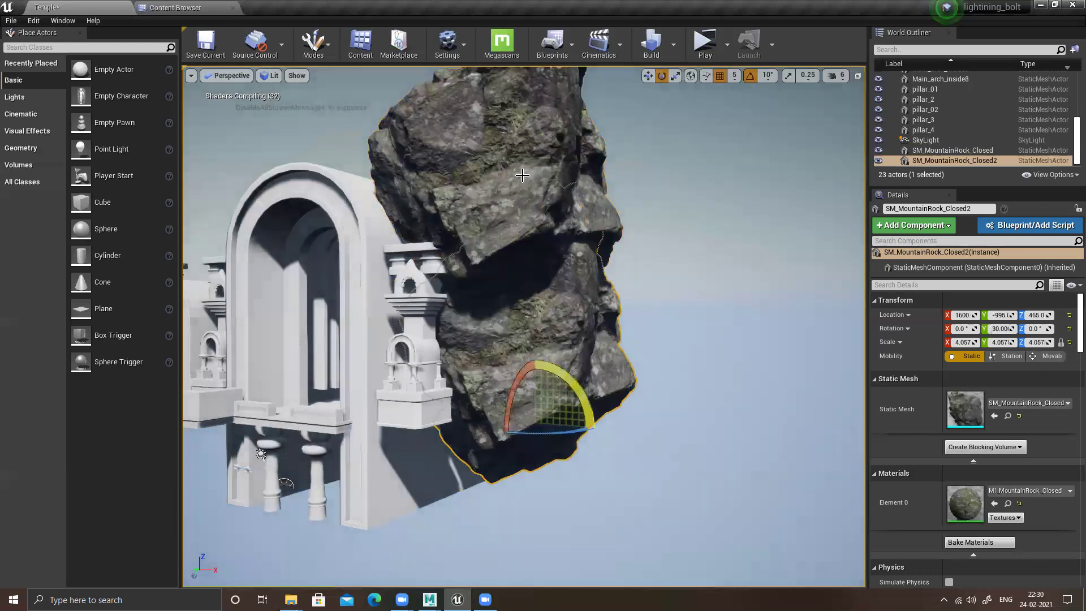
pyautogui.moveTo(562, 371); pyautogui.dragTo(582, 486)
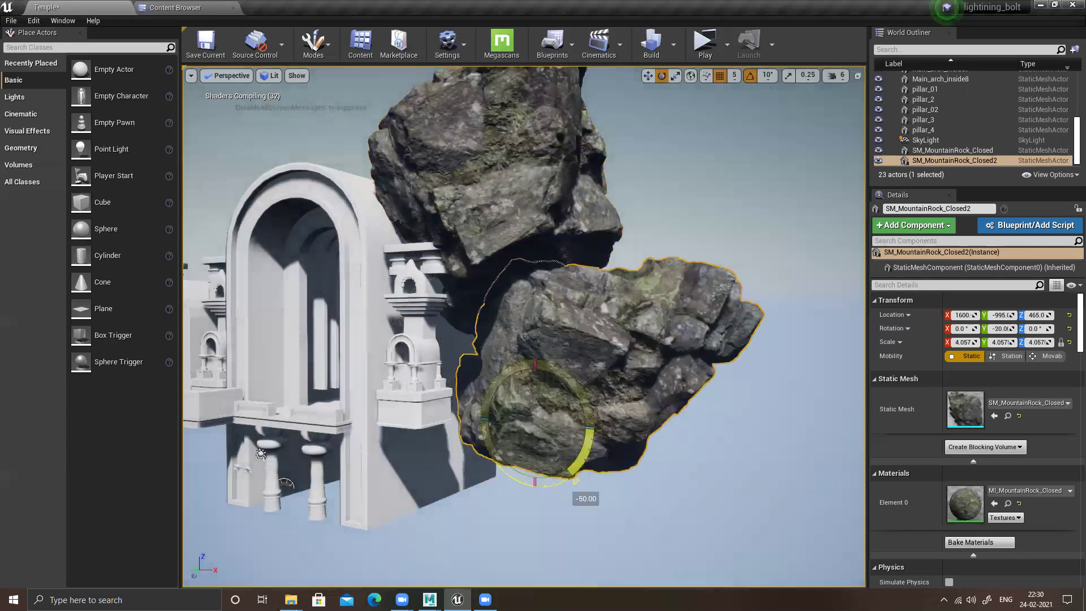
pyautogui.moveTo(568, 367); pyautogui.dragTo(577, 390)
pyautogui.keyDown('alt'); pyautogui.moveTo(527, 361); pyautogui.dragTo(557, 418); pyautogui.keyUp('alt')
# Step: Move the rotated rock copy under the original, behind the pillar, to X 1165, Y -835, Z 1085
pyautogui.press('w')
pyautogui.moveTo(497, 385); pyautogui.dragTo(537, 316)
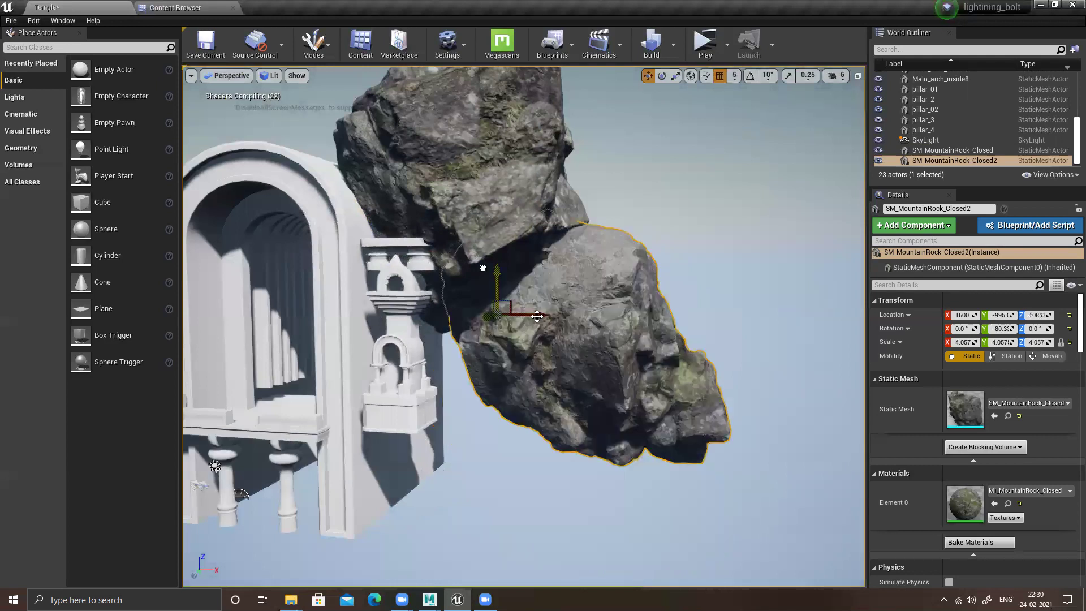
pyautogui.moveTo(482, 268); pyautogui.dragTo(471, 331)
pyautogui.keyDown('alt'); pyautogui.moveTo(470, 331); pyautogui.dragTo(509, 305); pyautogui.keyUp('alt')
pyautogui.moveTo(511, 304); pyautogui.dragTo(571, 307, button='right')
pyautogui.moveTo(476, 313); pyautogui.dragTo(425, 288, button='right')
pyautogui.moveTo(426, 288); pyautogui.dragTo(421, 297)
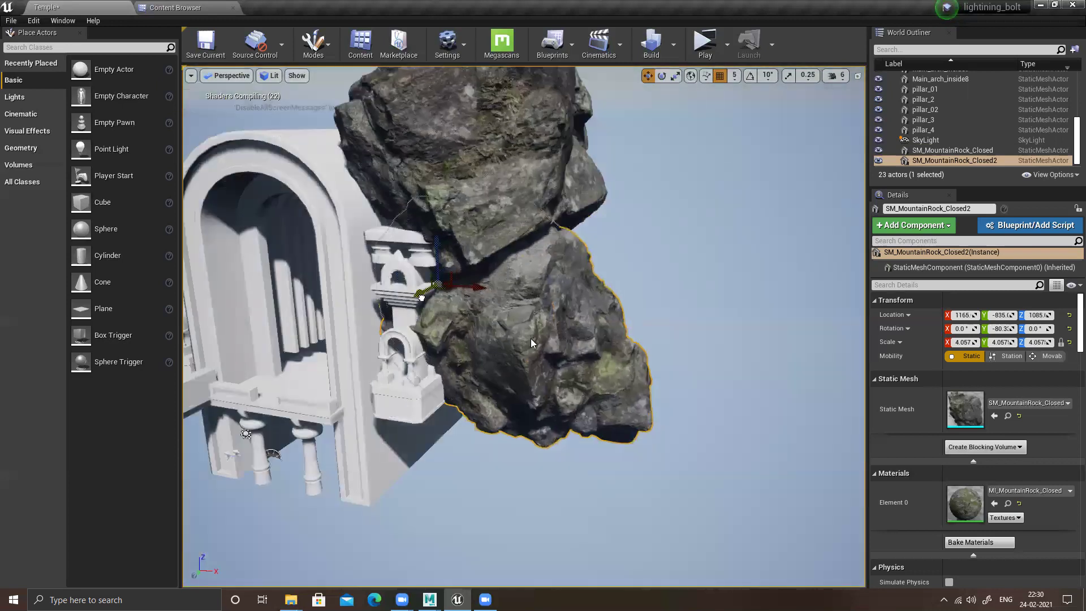
# Step: Duplicate the mountain rock above the main arch at X 125, Z 2230 and rotate the copy to about -54.8°, -34.2°, 38.6°
pyautogui.scroll(-3, 421, 297)
pyautogui.moveTo(547, 375); pyautogui.dragTo(523, 351, button='right')
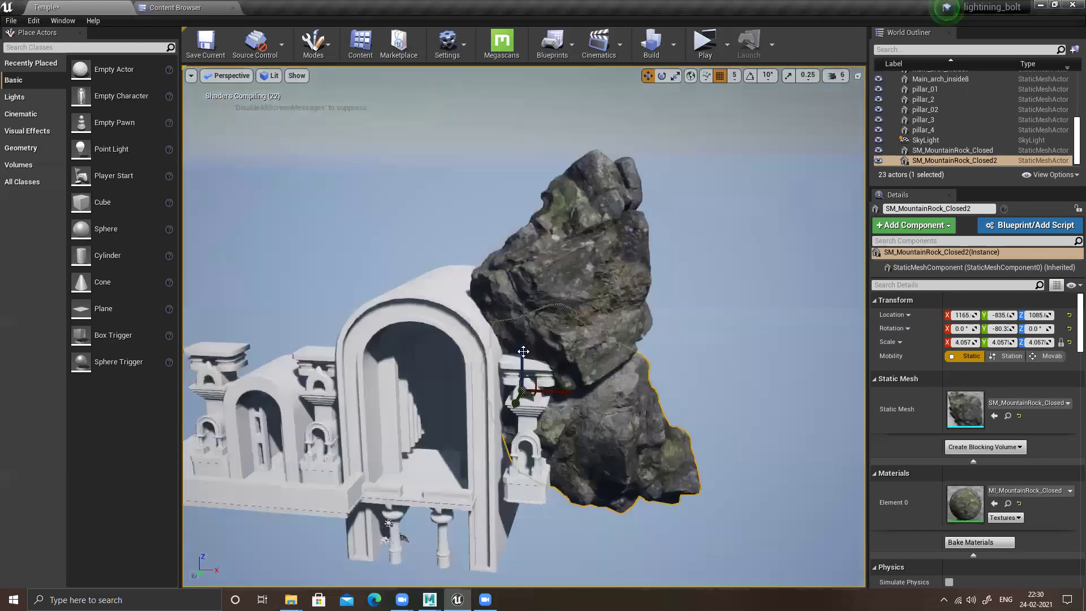
pyautogui.keyDown('alt'); pyautogui.moveTo(522, 367); pyautogui.dragTo(424, 214); pyautogui.keyUp('alt')
pyautogui.press('e')
pyautogui.moveTo(369, 176); pyautogui.dragTo(387, 207)
pyautogui.press('w')
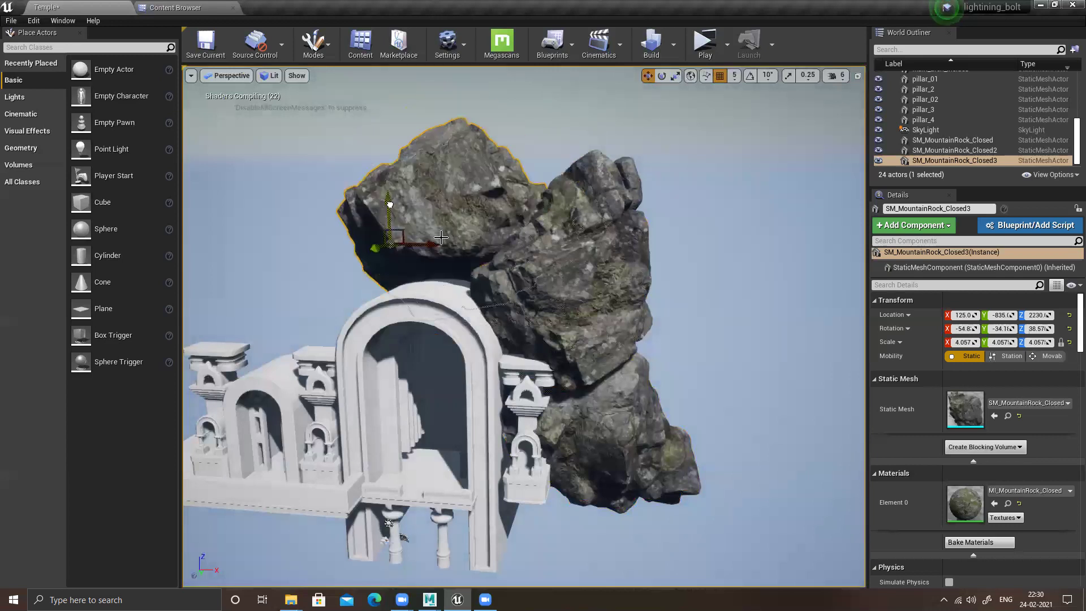
# Step: Bring the rock above the main arch forward to Y -365 so it overhangs the arch
pyautogui.keyDown('alt'); pyautogui.moveTo(413, 242); pyautogui.dragTo(412, 282); pyautogui.keyUp('alt')
pyautogui.moveTo(373, 225); pyautogui.dragTo(361, 269)
pyautogui.keyDown('alt'); pyautogui.moveTo(526, 228); pyautogui.dragTo(527, 193); pyautogui.keyUp('alt')
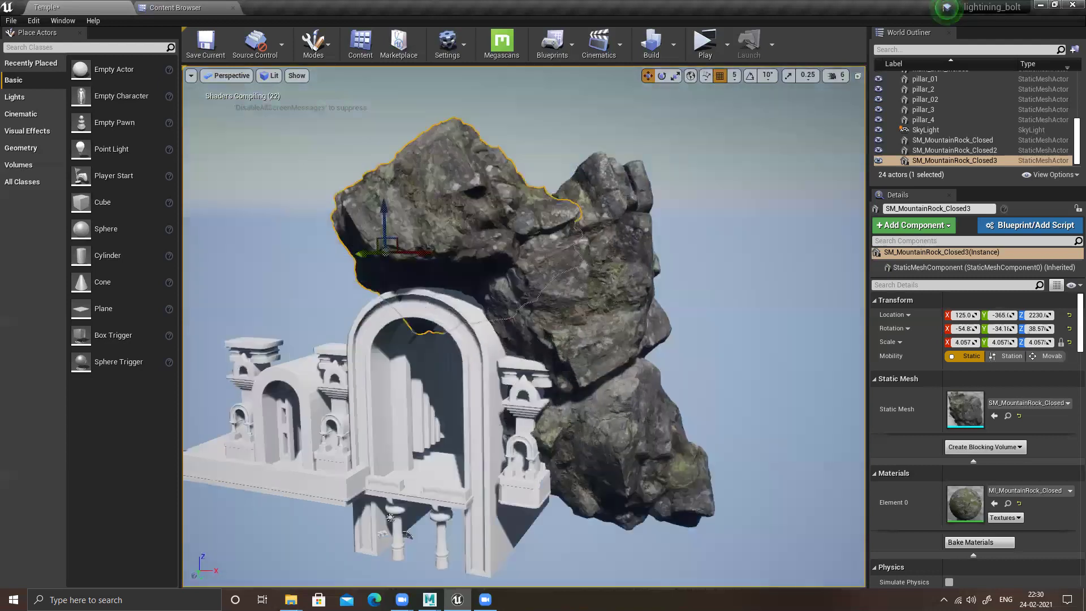
# Step: Examine up close and from several angles how the rock above the arch blends into the neighbouring rock
pyautogui.scroll(3, 526, 228)
pyautogui.moveTo(526, 229); pyautogui.dragTo(543, 187, button='right')
pyautogui.press('w')
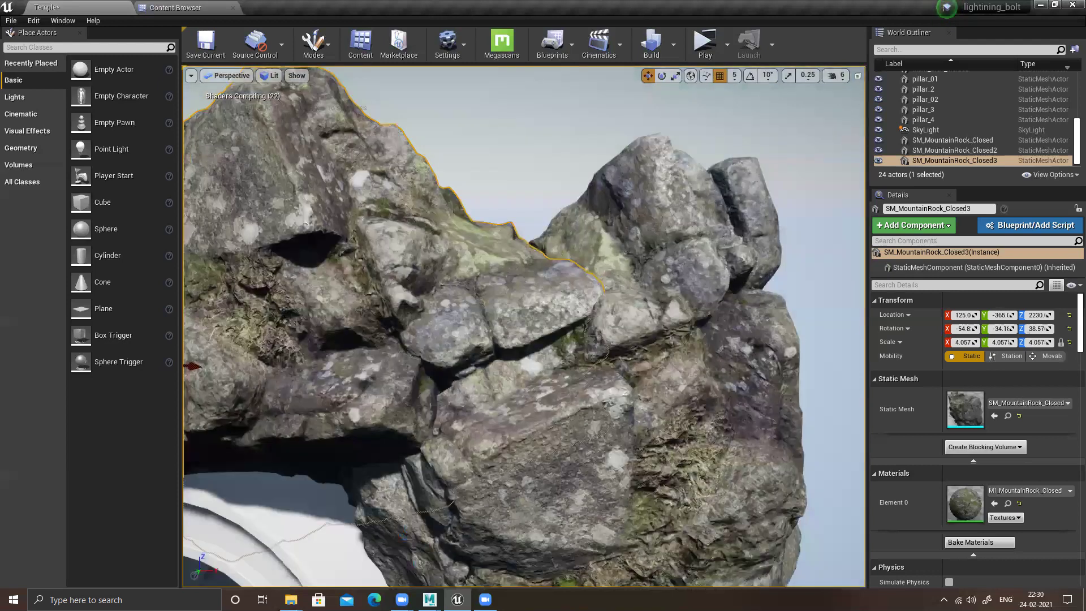
pyautogui.scroll(2, 551, 250)
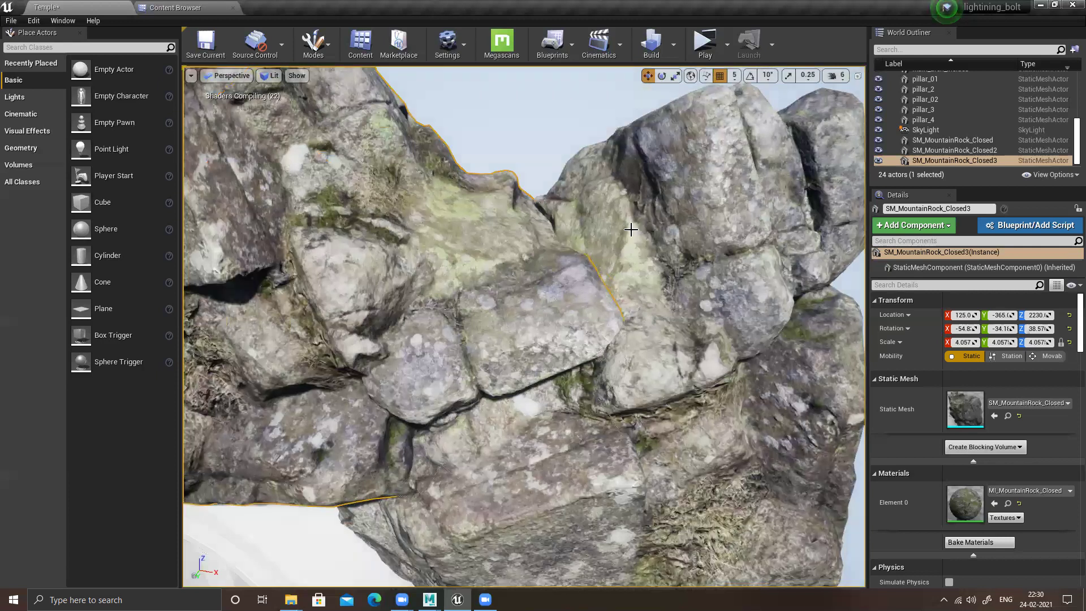
pyautogui.press('Escape')
pyautogui.keyDown('alt'); pyautogui.moveTo(533, 414); pyautogui.dragTo(533, 390); pyautogui.keyUp('alt')
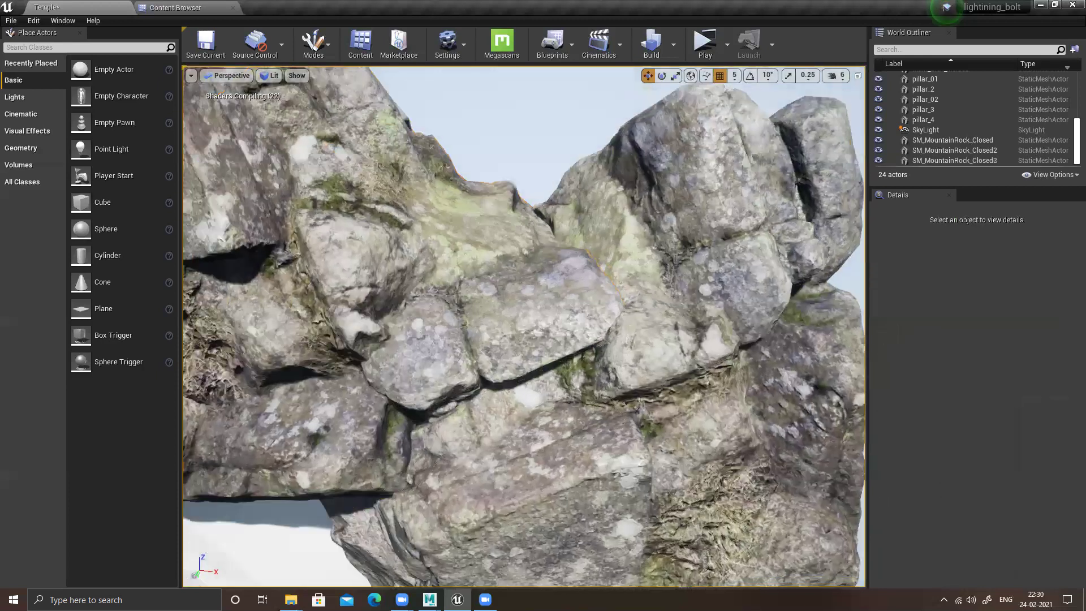
pyautogui.keyDown('alt'); pyautogui.moveTo(473, 430); pyautogui.dragTo(499, 360); pyautogui.keyUp('alt')
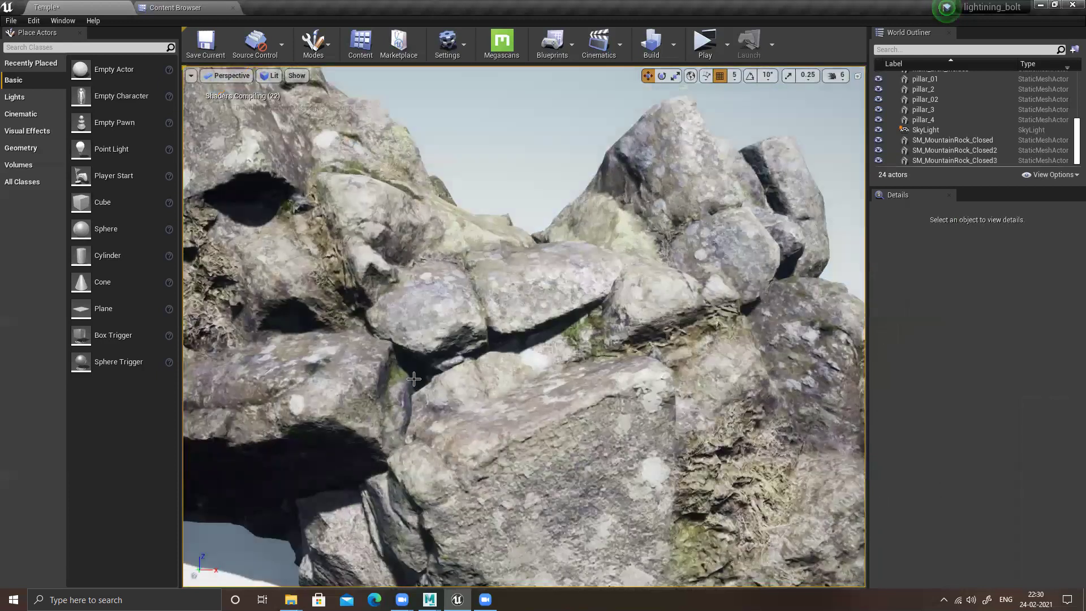
pyautogui.moveTo(395, 467); pyautogui.dragTo(491, 418, button='right')
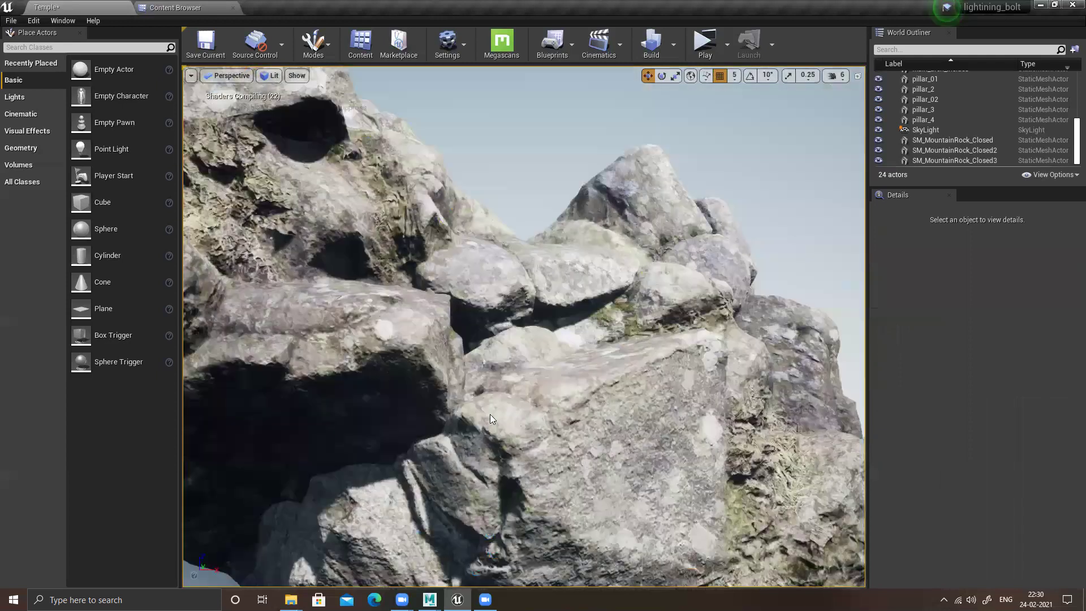
pyautogui.keyDown('alt'); pyautogui.moveTo(491, 418); pyautogui.dragTo(419, 475); pyautogui.keyUp('alt')
pyautogui.moveTo(488, 412); pyautogui.dragTo(489, 412, button='right')
pyautogui.click(489, 412)
pyautogui.scroll(-5, 488, 412)
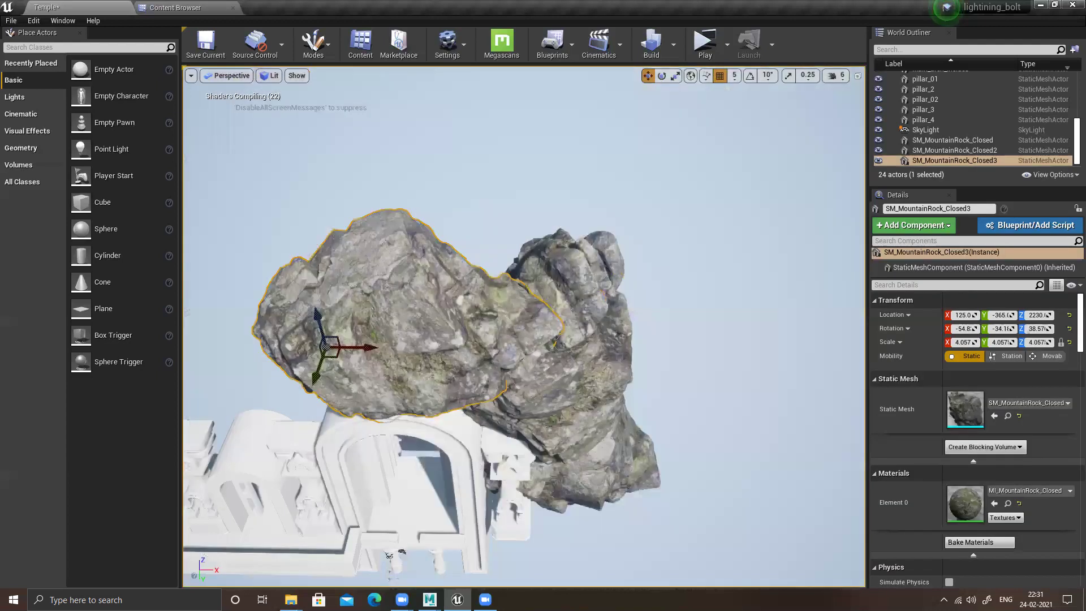
pyautogui.moveTo(604, 385); pyautogui.dragTo(604, 374, button='right')
pyautogui.moveTo(509, 364); pyautogui.dragTo(475, 373, button='right')
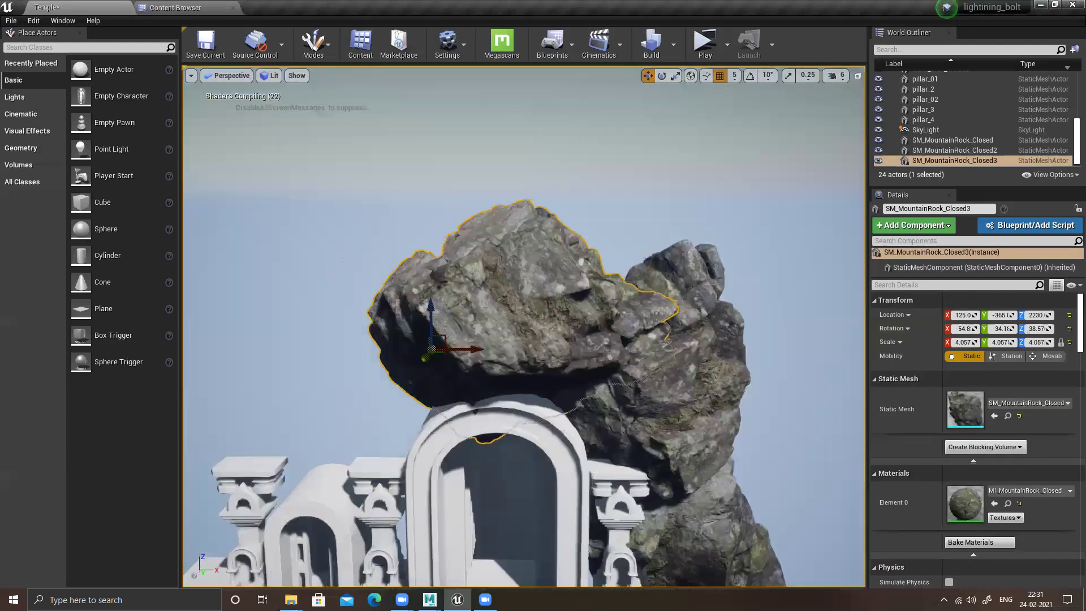
# Step: Duplicate the overhanging rock beyond the small arch to X -755 and rotate the copy to about -10.8°, 29.4°, 36.3°
pyautogui.keyDown('shift'); pyautogui.moveTo(478, 347); pyautogui.dragTo(584, 337); pyautogui.keyUp('shift')
pyautogui.hotkey('ctrl', 'z')
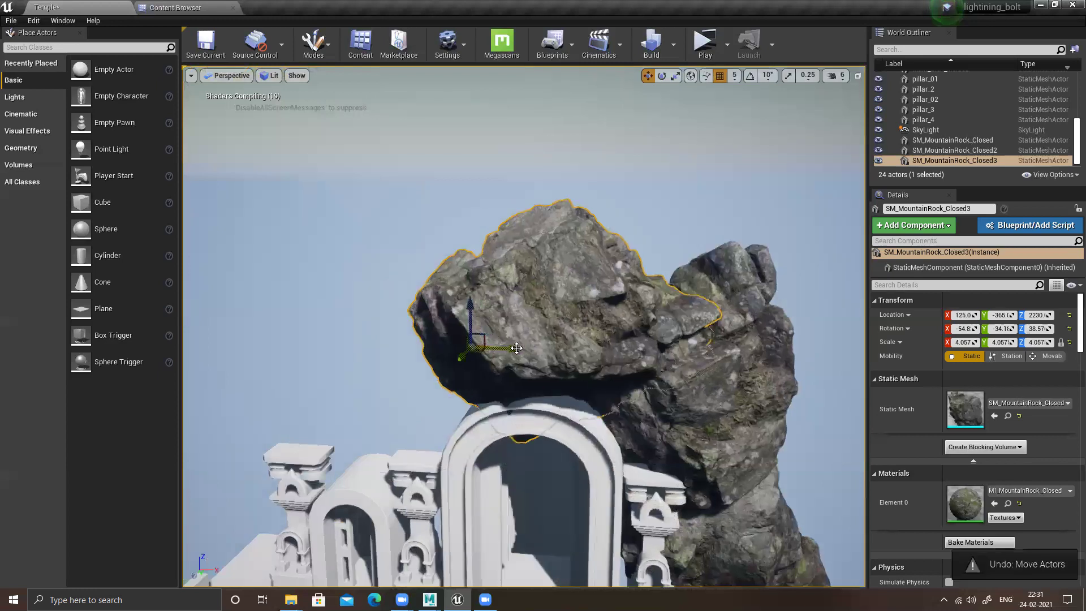
pyautogui.keyDown('alt'); pyautogui.moveTo(501, 348); pyautogui.dragTo(396, 362); pyautogui.keyUp('alt')
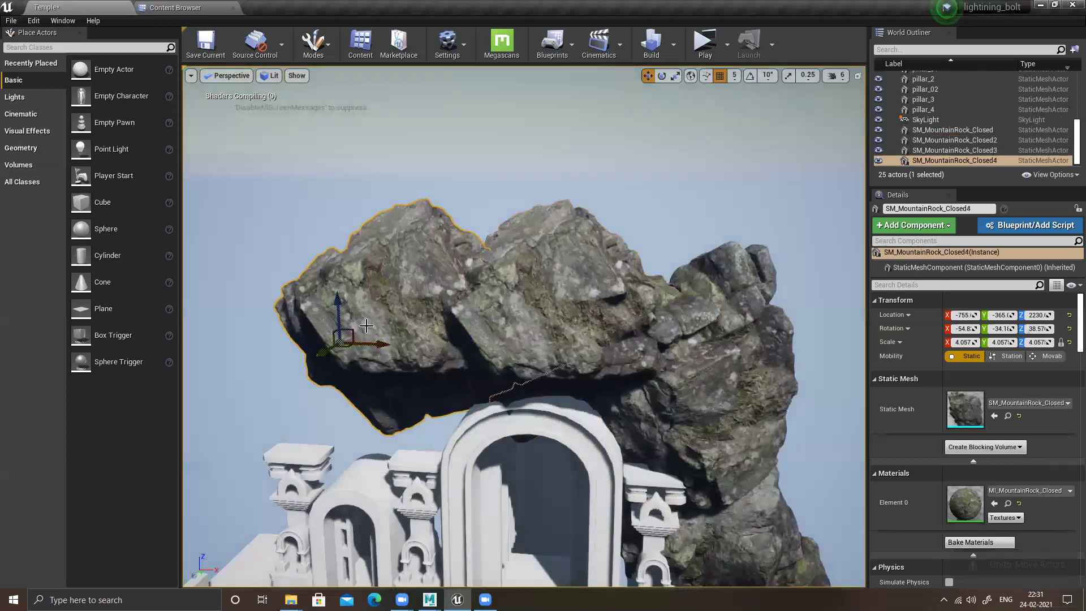
pyautogui.press('e')
pyautogui.moveTo(396, 326); pyautogui.dragTo(408, 329)
pyautogui.press('w')
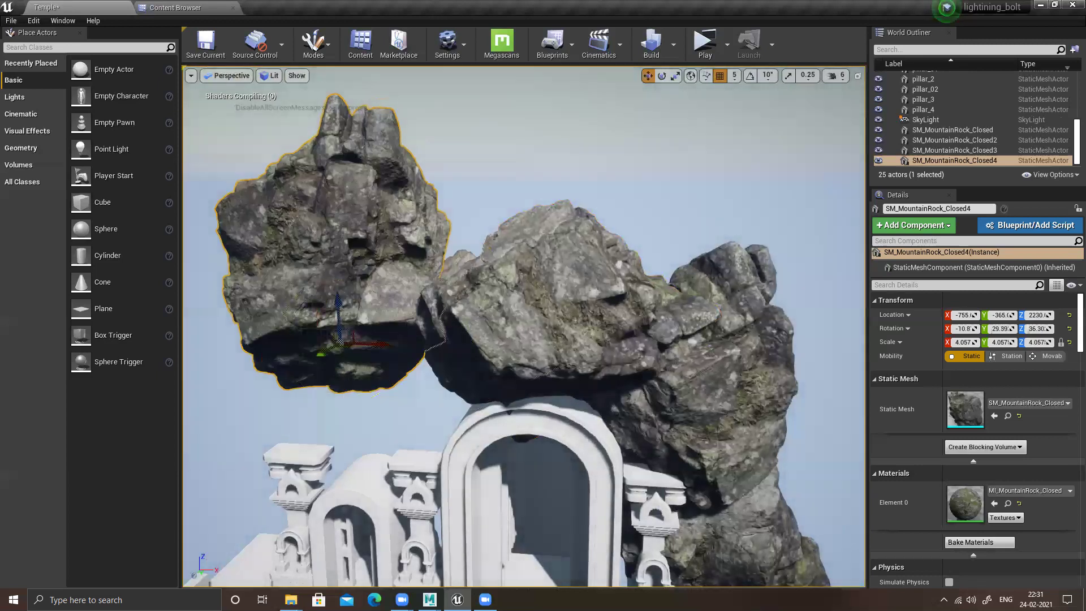
# Step: Lower the new rock copy behind the small arch and its pillars to X -485, Y -595, Z 1440
pyautogui.press('End')
pyautogui.moveTo(380, 457)
pyautogui.mouseDown()
pyautogui.moveTo(418, 459)
pyautogui.moveTo(382, 463)
pyautogui.mouseUp()
pyautogui.scroll(2, 395, 465)
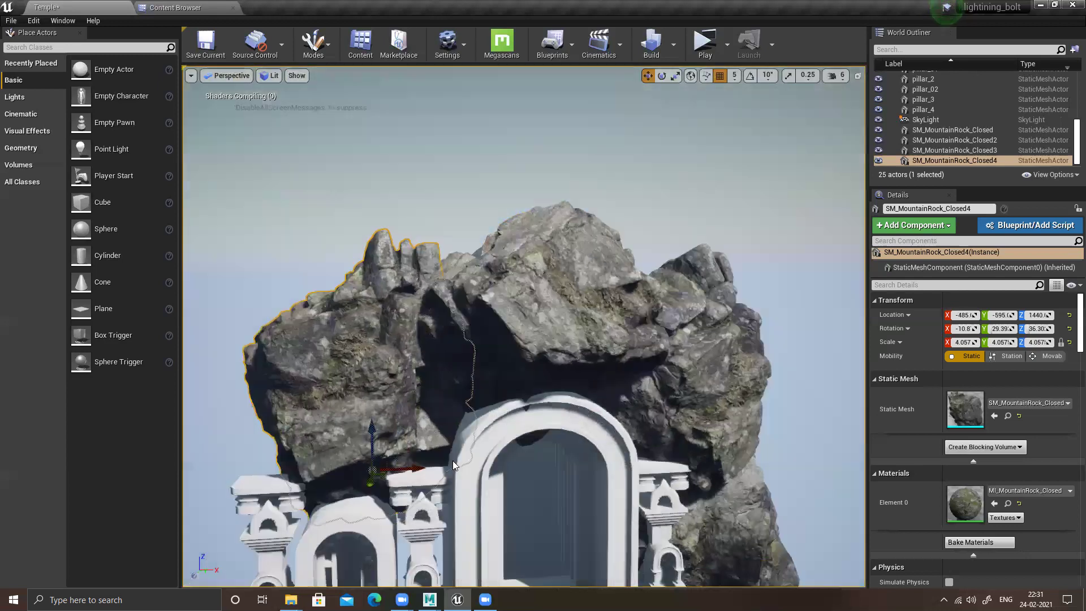
# Step: Duplicate the rock behind the small arch, rotate the copy to about 143.5°, 9.5°, 148.4°, and place it at X -1250, Z 2020
pyautogui.keyDown('alt'); pyautogui.moveTo(405, 469); pyautogui.dragTo(234, 327); pyautogui.keyUp('alt')
pyautogui.press('e')
pyautogui.press('w')
pyautogui.moveTo(272, 383); pyautogui.dragTo(395, 477)
pyautogui.moveTo(395, 477); pyautogui.dragTo(332, 412, button='middle')
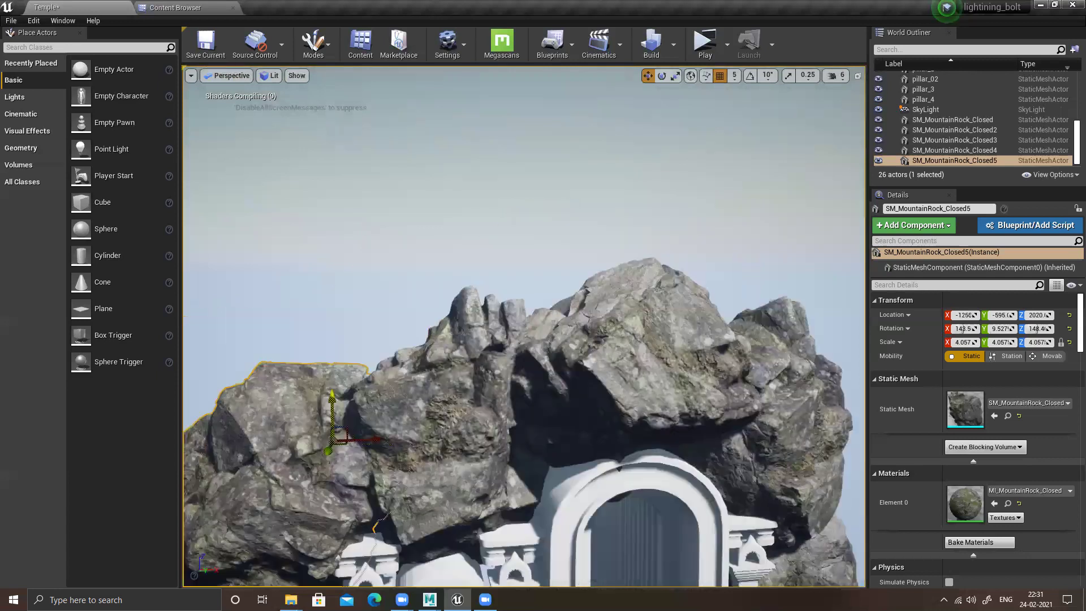
# Step: Duplicate the outermost rock across to the cliff's opposite end and place the copy at X 2990, Y -595, Z 1965
pyautogui.keyDown('alt'); pyautogui.moveTo(332, 406); pyautogui.dragTo(800, 280); pyautogui.keyUp('alt')
pyautogui.moveTo(659, 261); pyautogui.dragTo(712, 293, button='middle')
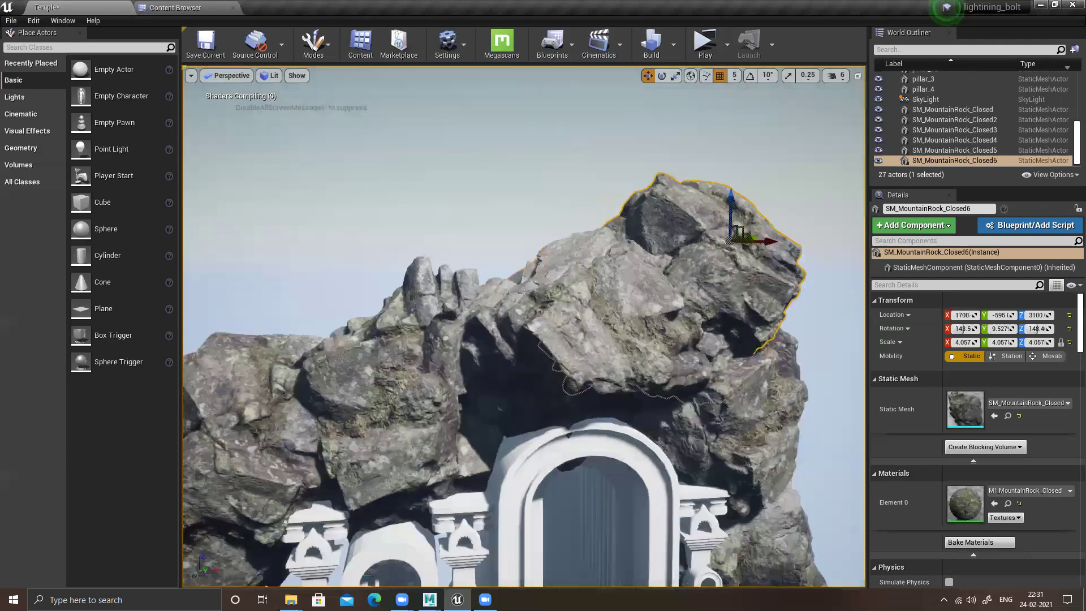
pyautogui.moveTo(614, 158); pyautogui.dragTo(548, 139, button='middle')
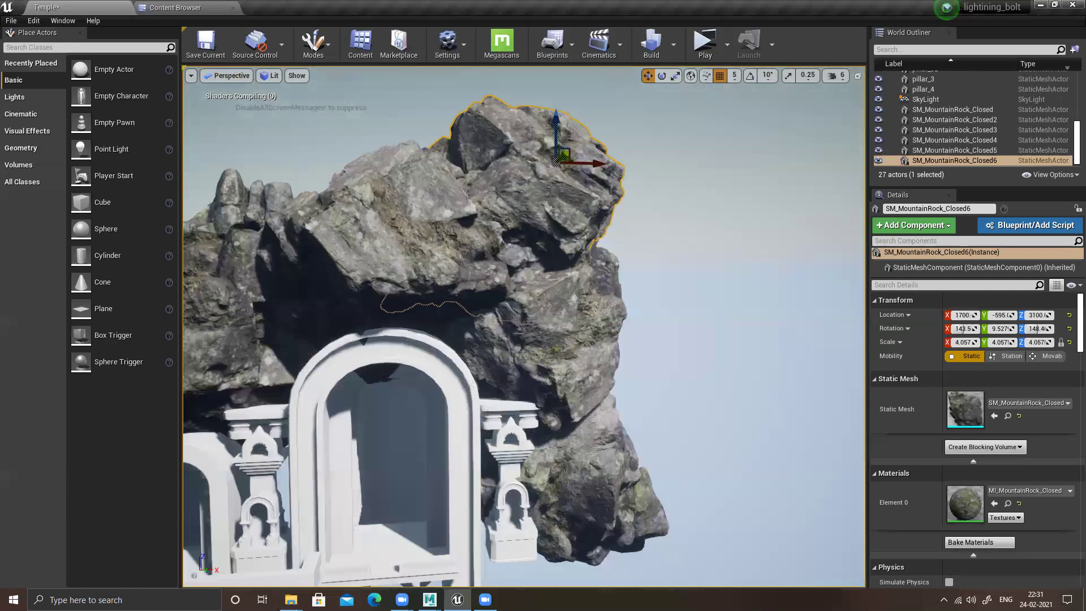
pyautogui.moveTo(564, 154); pyautogui.dragTo(747, 313)
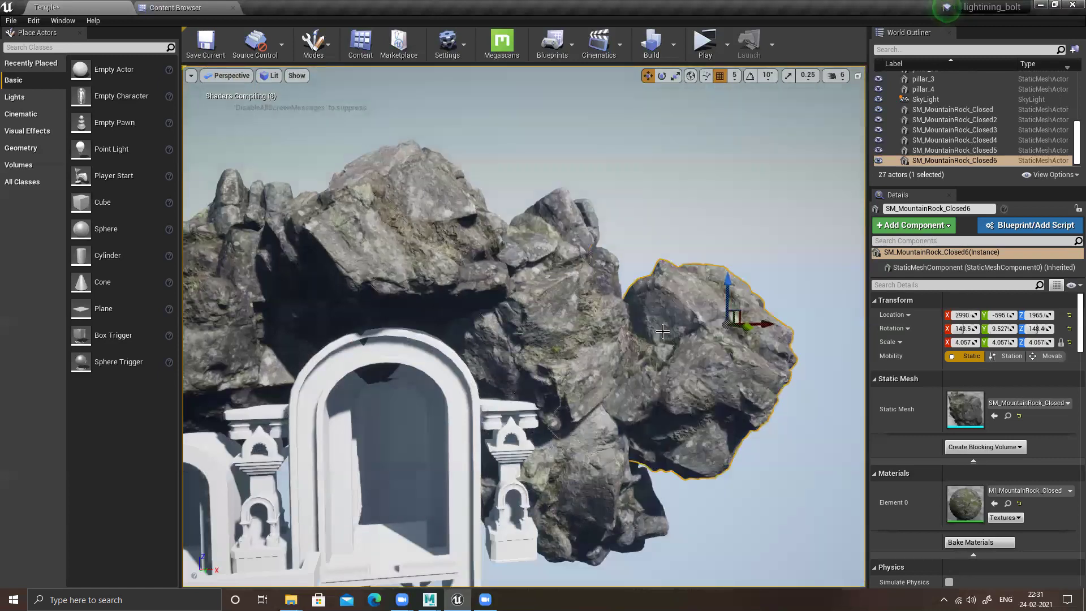
# Step: Examine how the rocks meet the main arch, its interior and the pillars from the front and from below
pyautogui.moveTo(624, 427); pyautogui.dragTo(547, 385, button='middle')
pyautogui.moveTo(547, 380); pyautogui.dragTo(523, 373, button='right')
pyautogui.press('w')
pyautogui.press('e')
pyautogui.press('q')
pyautogui.press('a')
pyautogui.scroll(1, 566, 351)
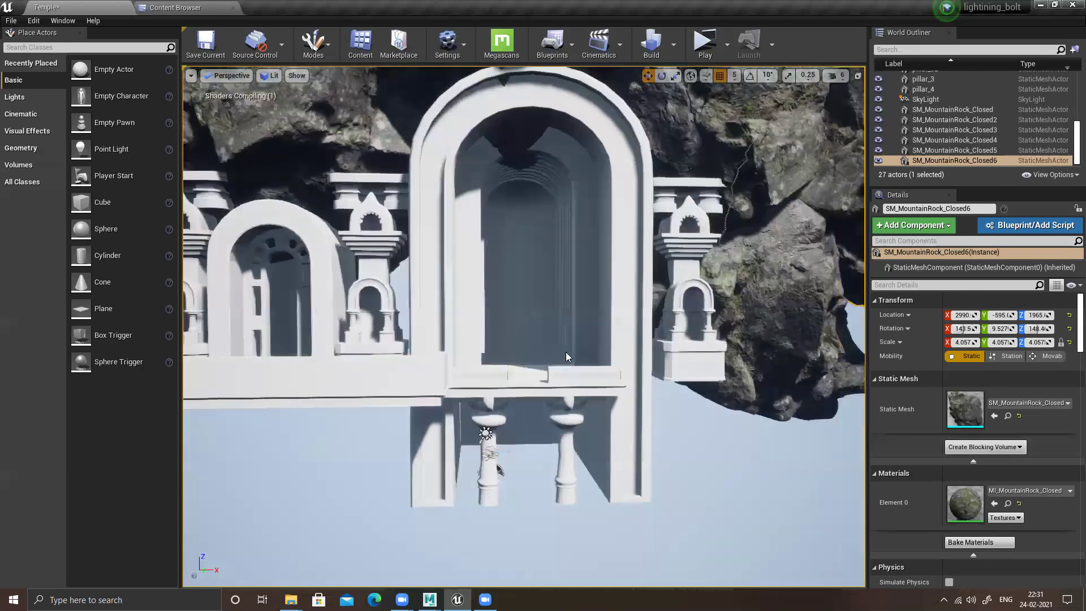
pyautogui.keyDown('alt'); pyautogui.moveTo(588, 361); pyautogui.dragTo(594, 354); pyautogui.keyUp('alt')
pyautogui.moveTo(602, 343); pyautogui.dragTo(603, 344, button='right')
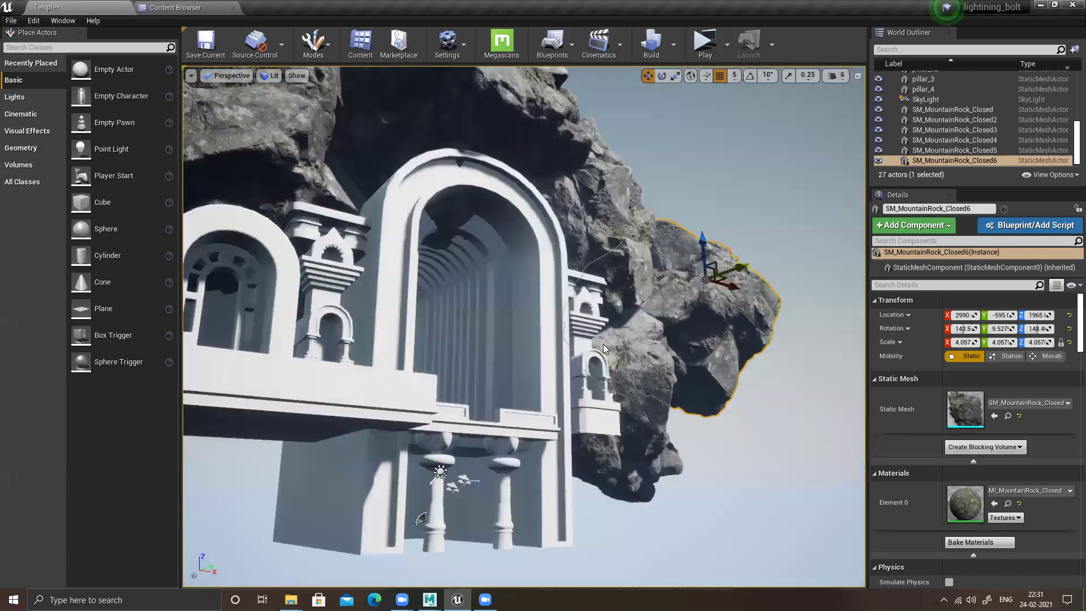
pyautogui.keyDown('alt'); pyautogui.moveTo(591, 251); pyautogui.dragTo(590, 268); pyautogui.keyUp('alt')
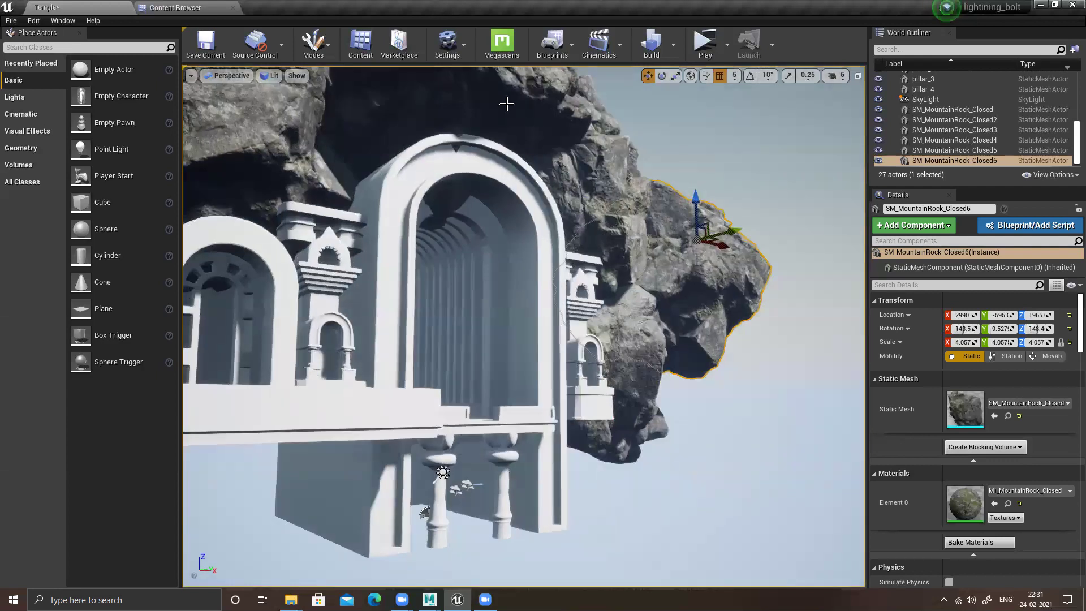
# Step: Duplicate the overhanging rock above the main arch and push the copy back to Y -550
pyautogui.click(468, 123)
pyautogui.moveTo(410, 138); pyautogui.dragTo(395, 131, button='right')
pyautogui.keyDown('alt'); pyautogui.moveTo(397, 133); pyautogui.dragTo(386, 167); pyautogui.keyUp('alt')
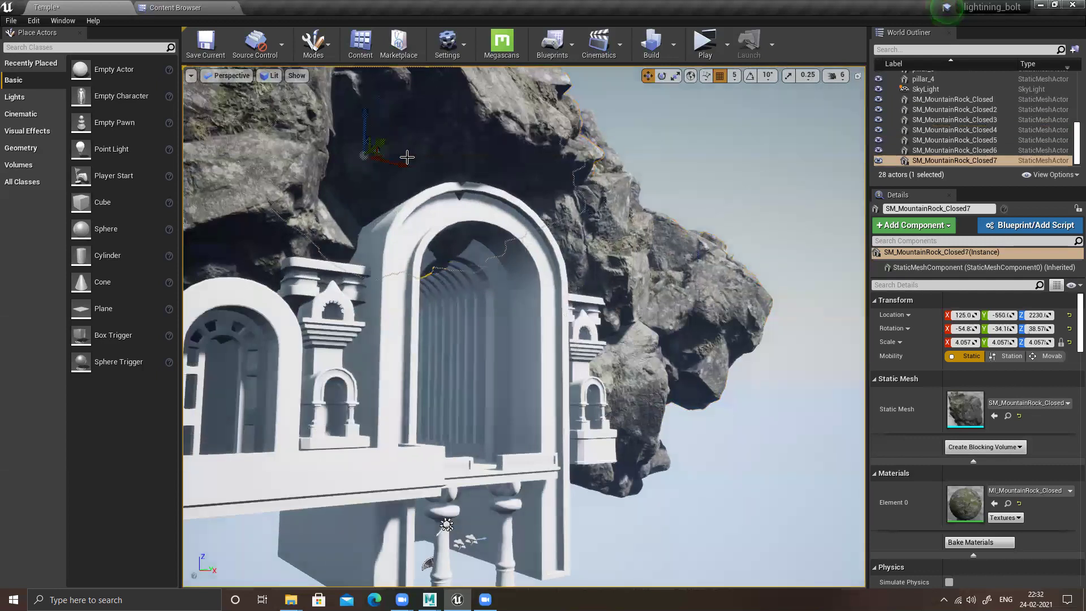
pyautogui.moveTo(434, 159); pyautogui.dragTo(441, 124, button='right')
pyautogui.keyDown('alt'); pyautogui.moveTo(426, 138); pyautogui.dragTo(481, 137); pyautogui.keyUp('alt')
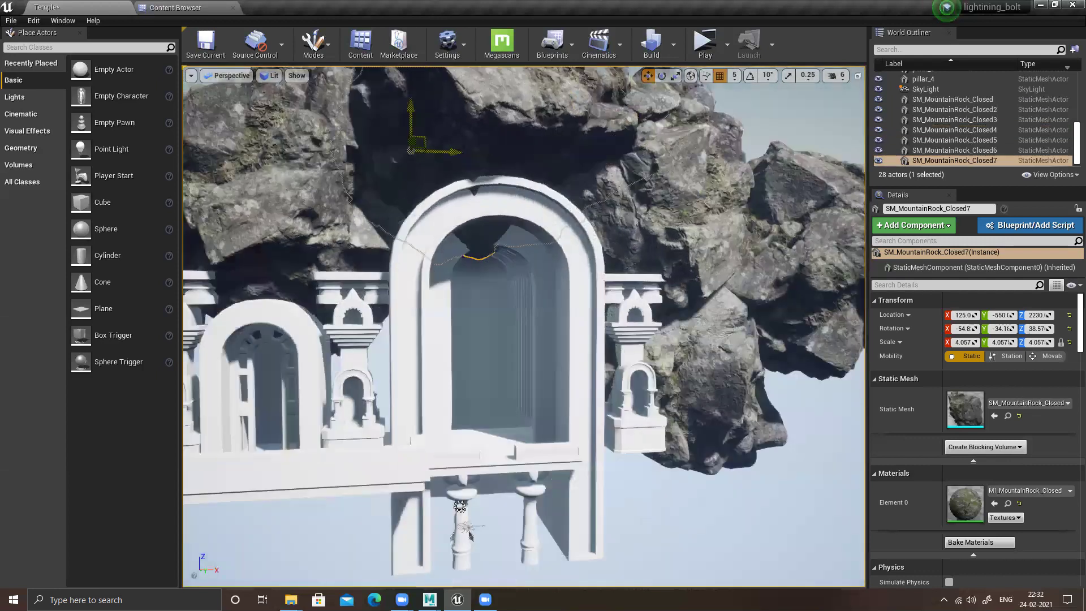
# Step: Move the new rock copy to X -560, Z 1815 and scale it uniformly to about 2.374
pyautogui.moveTo(411, 150); pyautogui.dragTo(249, 231)
pyautogui.press('r')
pyautogui.keyDown('alt'); pyautogui.moveTo(348, 234); pyautogui.dragTo(370, 242); pyautogui.keyUp('alt')
pyautogui.press('w')
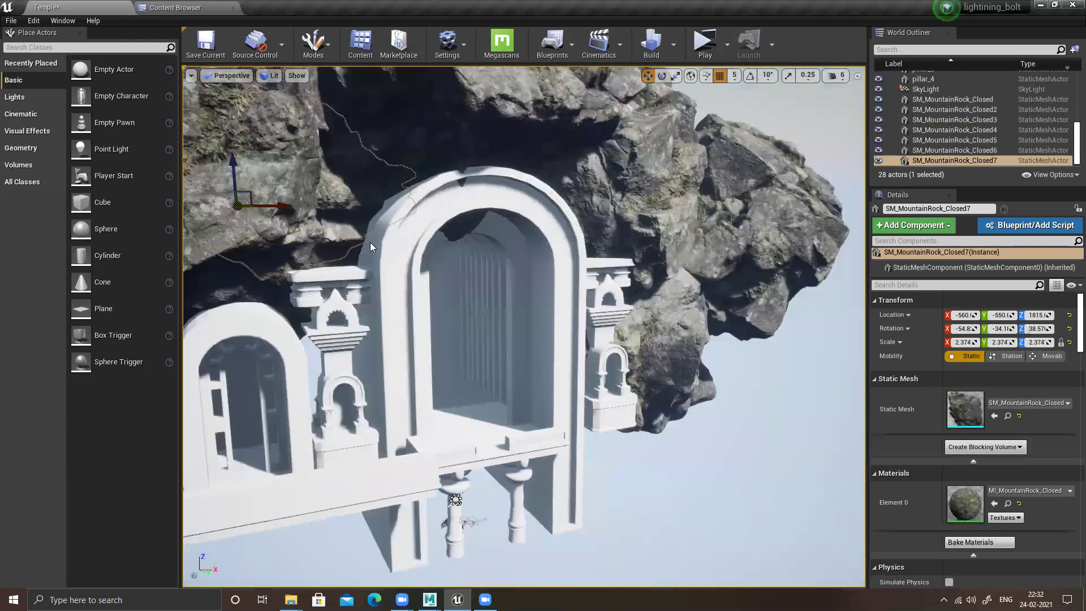
# Step: Bring the smaller rock forward above the small arch to X -590, Y -85, Z 1975
pyautogui.keyDown('alt'); pyautogui.moveTo(220, 252); pyautogui.dragTo(248, 246); pyautogui.keyUp('alt')
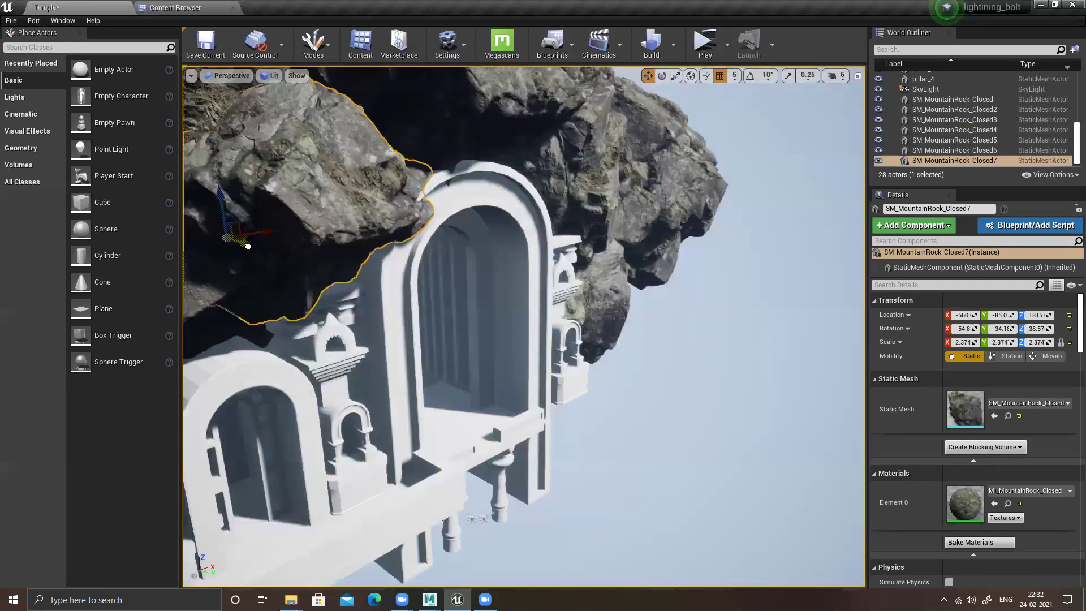
pyautogui.keyDown('alt'); pyautogui.moveTo(425, 256); pyautogui.dragTo(318, 176); pyautogui.keyUp('alt')
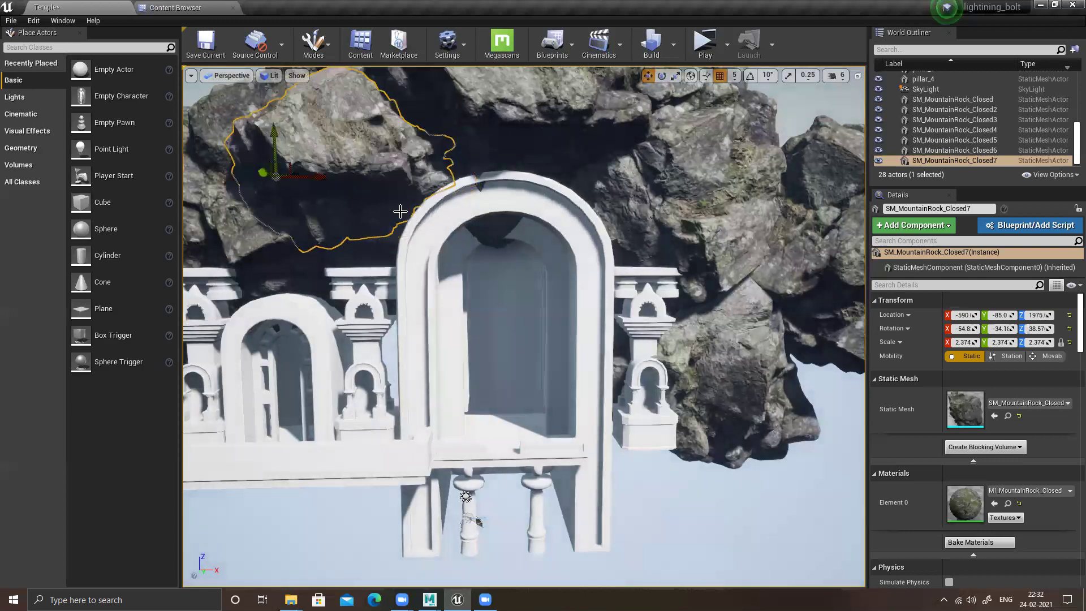
pyautogui.keyDown('alt'); pyautogui.moveTo(475, 294); pyautogui.dragTo(475, 277); pyautogui.keyUp('alt')
pyautogui.moveTo(476, 294); pyautogui.dragTo(506, 309, button='middle')
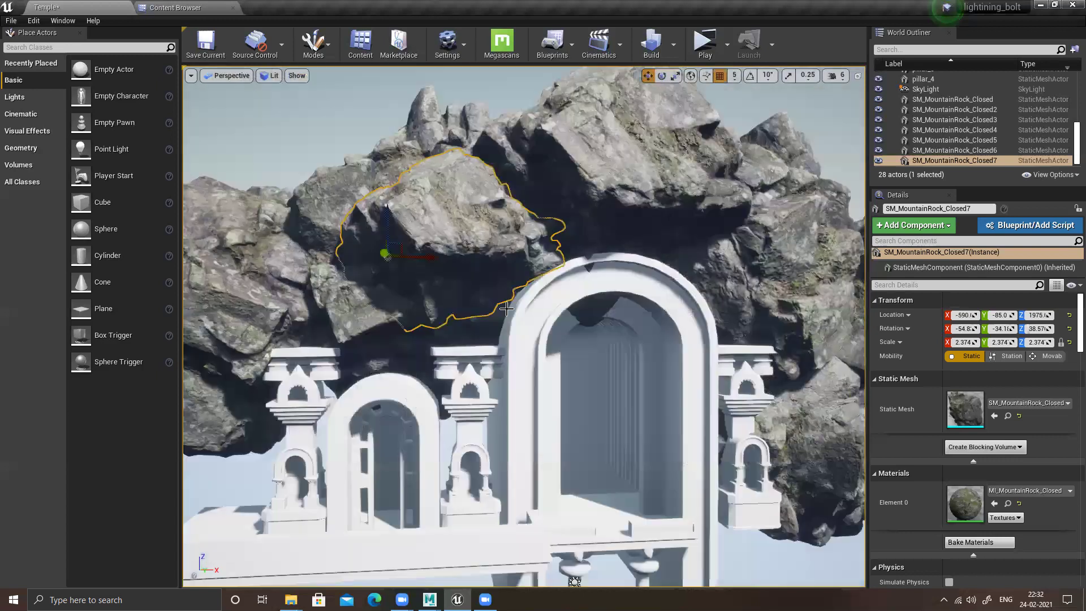
# Step: Rotate the smaller rock to about -19.2°, 18.2°, 32.9° and fit it between the main arch and pillar at X -240, Y -255, Z 1580
pyautogui.press('e')
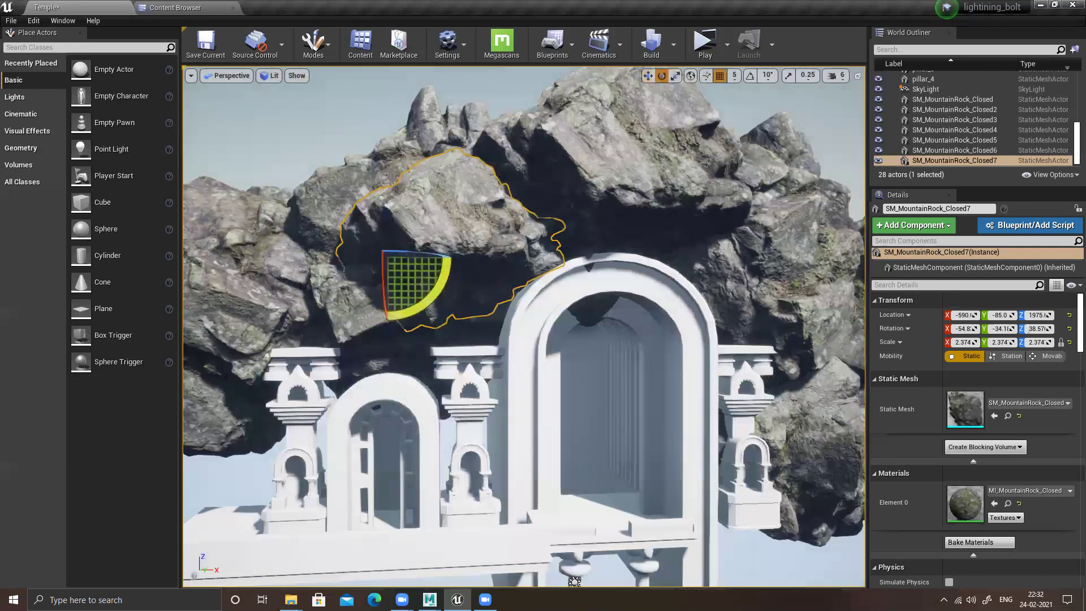
pyautogui.moveTo(435, 295); pyautogui.dragTo(416, 202)
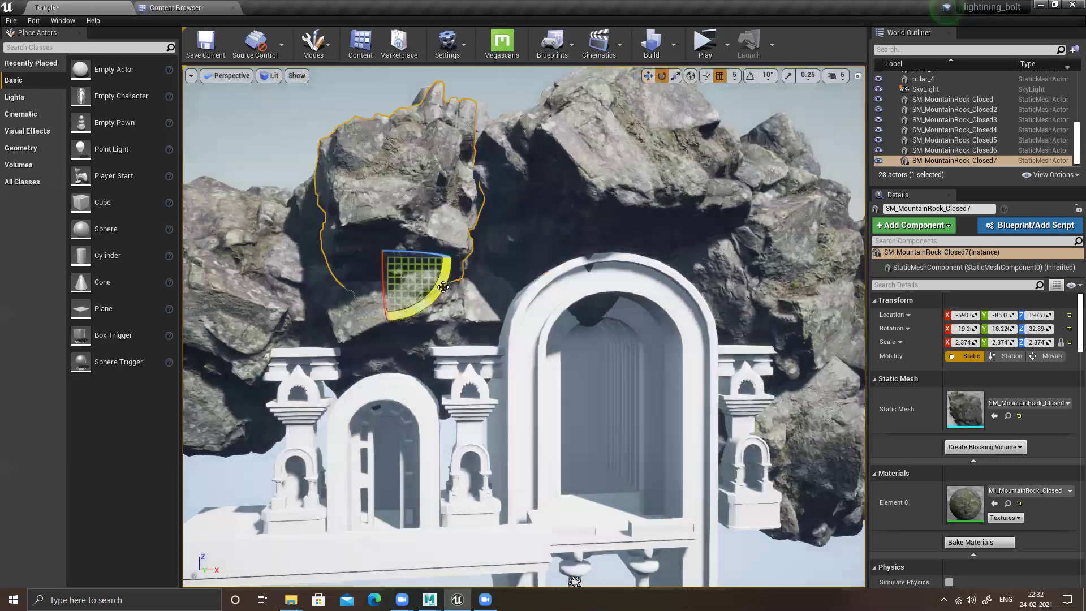
pyautogui.press('w')
pyautogui.moveTo(426, 258); pyautogui.dragTo(491, 263)
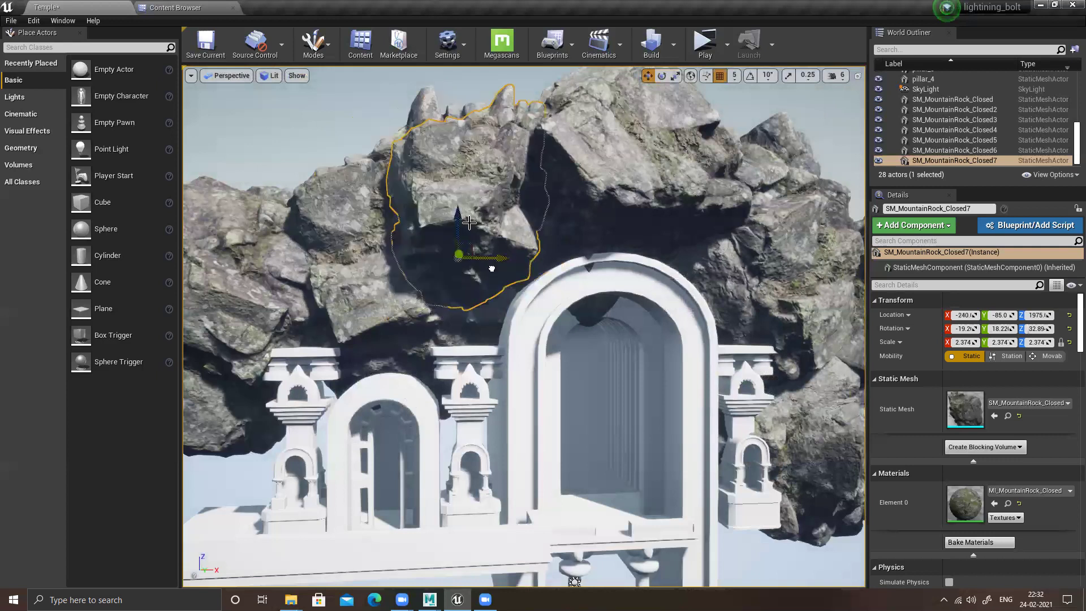
pyautogui.moveTo(460, 215); pyautogui.dragTo(458, 295)
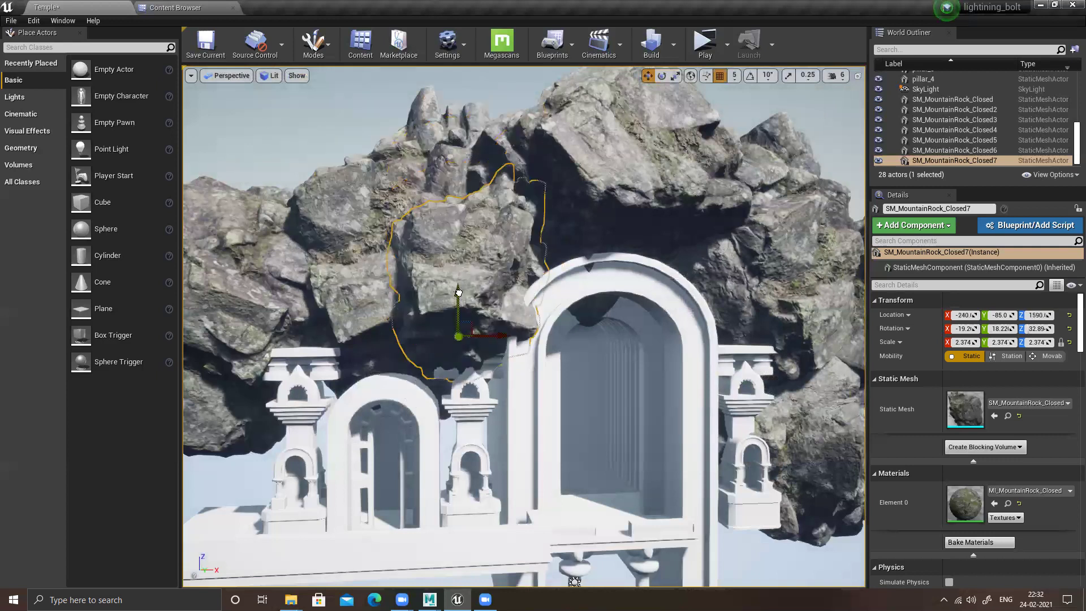
pyautogui.moveTo(434, 348)
pyautogui.keyDown('alt'); pyautogui.mouseDown()
pyautogui.moveTo(468, 342)
pyautogui.moveTo(443, 339)
pyautogui.mouseUp(); pyautogui.keyUp('alt')
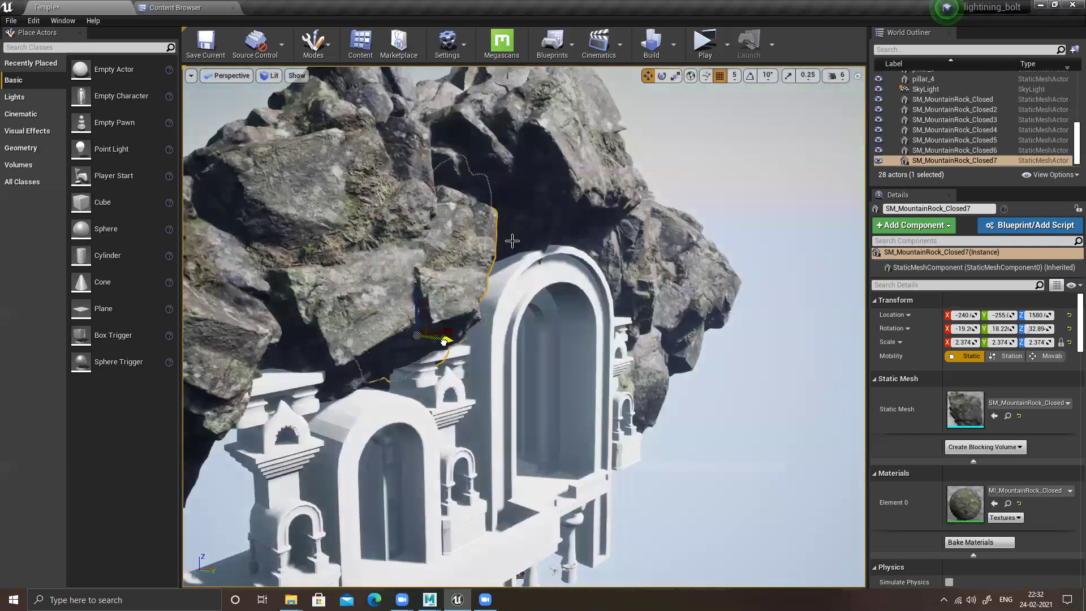
# Step: Review the whole rock formation around the arches and pillars from the front
pyautogui.keyDown('alt'); pyautogui.moveTo(513, 241); pyautogui.dragTo(396, 241); pyautogui.keyUp('alt')
pyautogui.keyDown('alt'); pyautogui.moveTo(699, 384); pyautogui.dragTo(622, 384, button='right'); pyautogui.keyUp('alt')
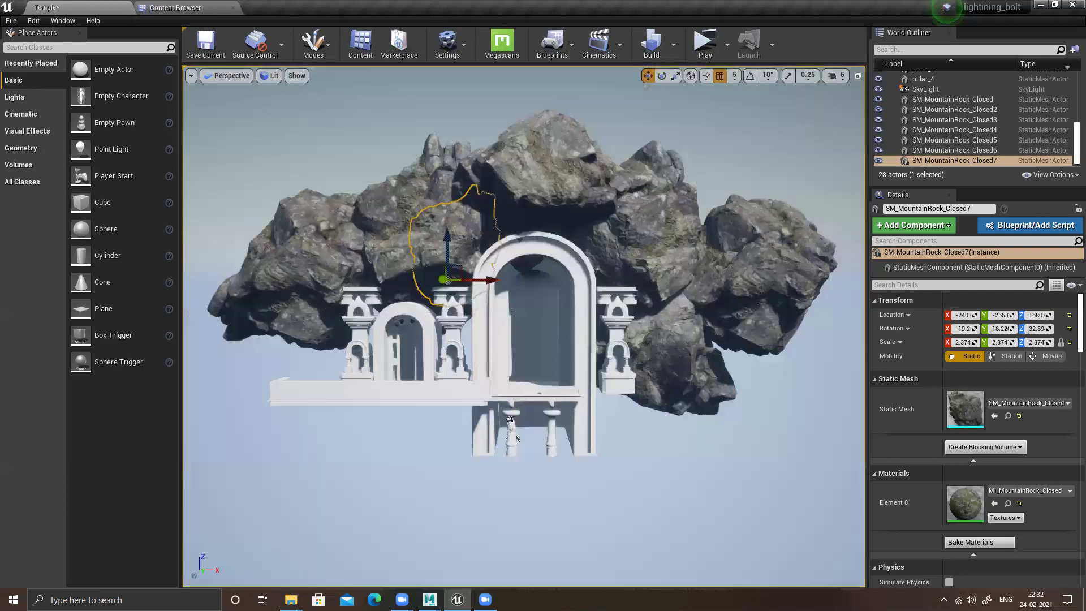
pyautogui.moveTo(622, 383); pyautogui.dragTo(622, 362)
pyautogui.scroll(3, 585, 333)
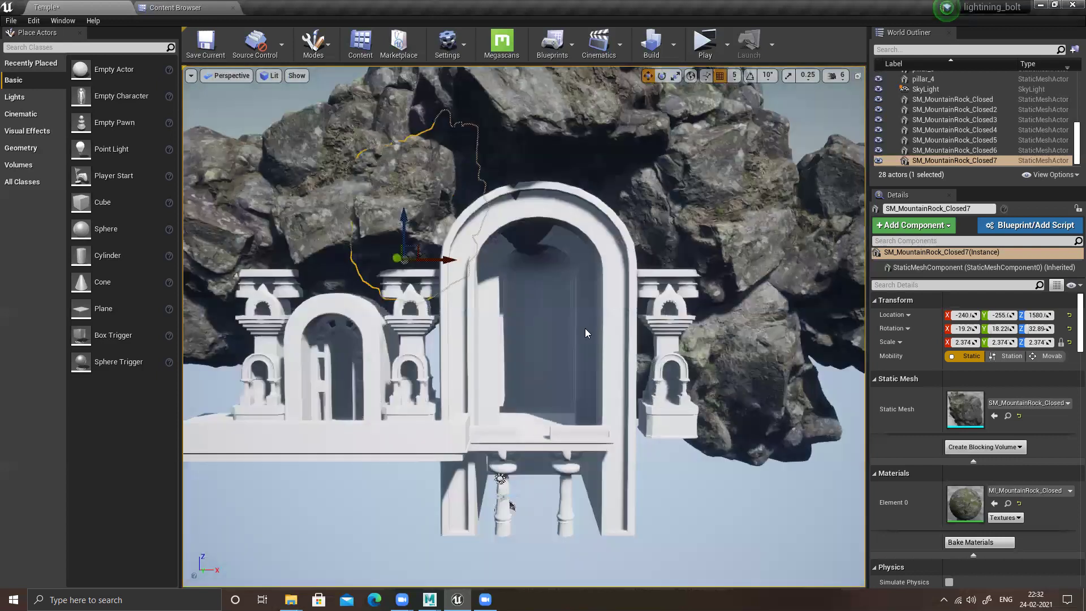
pyautogui.keyDown('alt'); pyautogui.moveTo(589, 327); pyautogui.dragTo(633, 362); pyautogui.keyUp('alt')
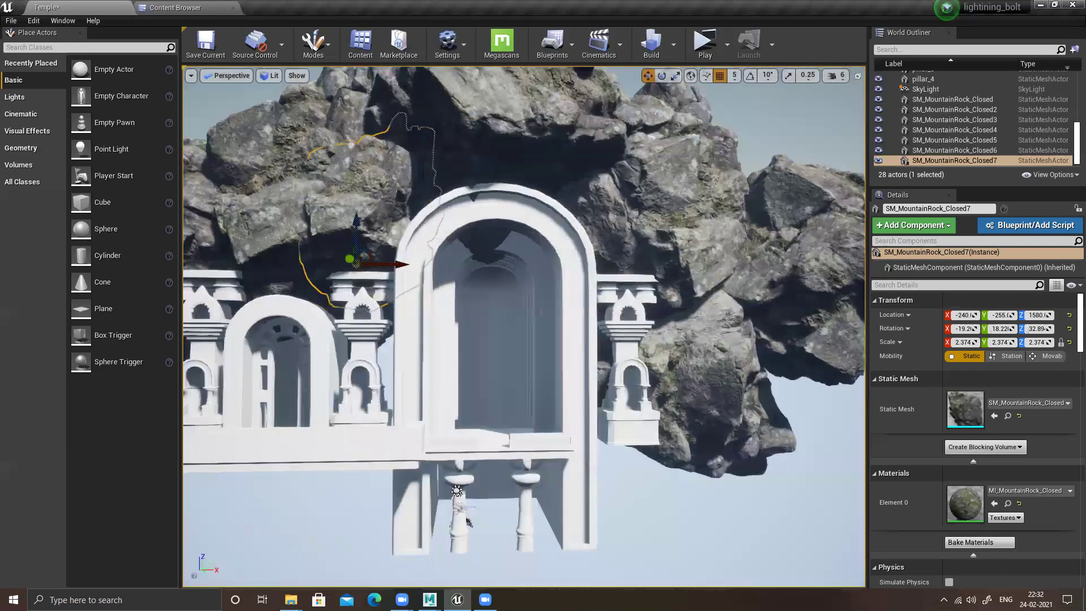
# Step: Raise the large rock directly above the main arch to Z 2370
pyautogui.keyDown('alt'); pyautogui.moveTo(466, 520); pyautogui.dragTo(519, 512); pyautogui.keyUp('alt')
pyautogui.keyDown('alt'); pyautogui.moveTo(508, 267); pyautogui.dragTo(563, 267); pyautogui.keyUp('alt')
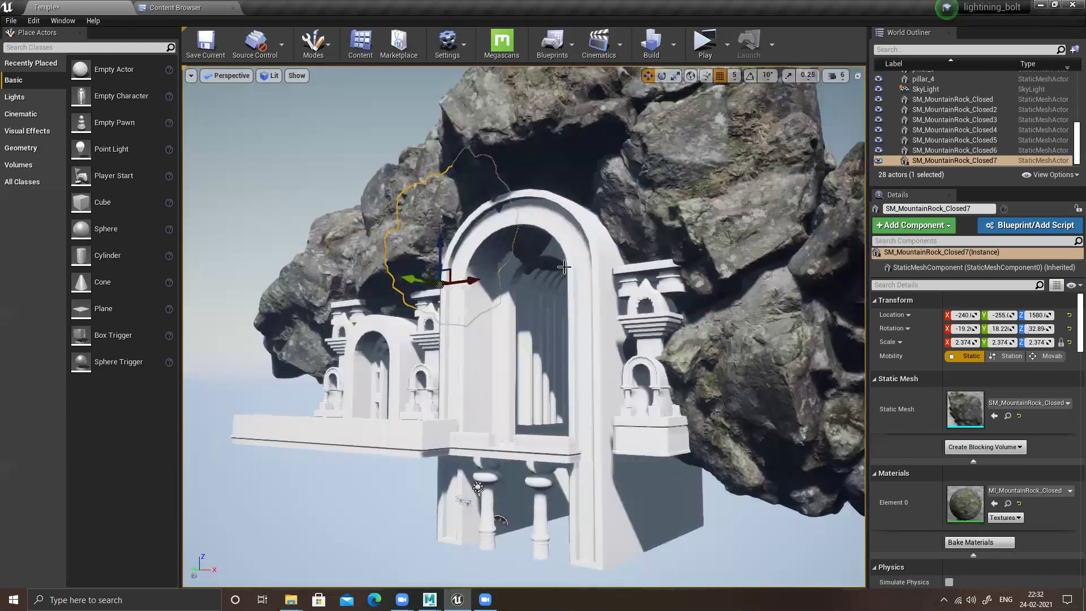
pyautogui.click(491, 146)
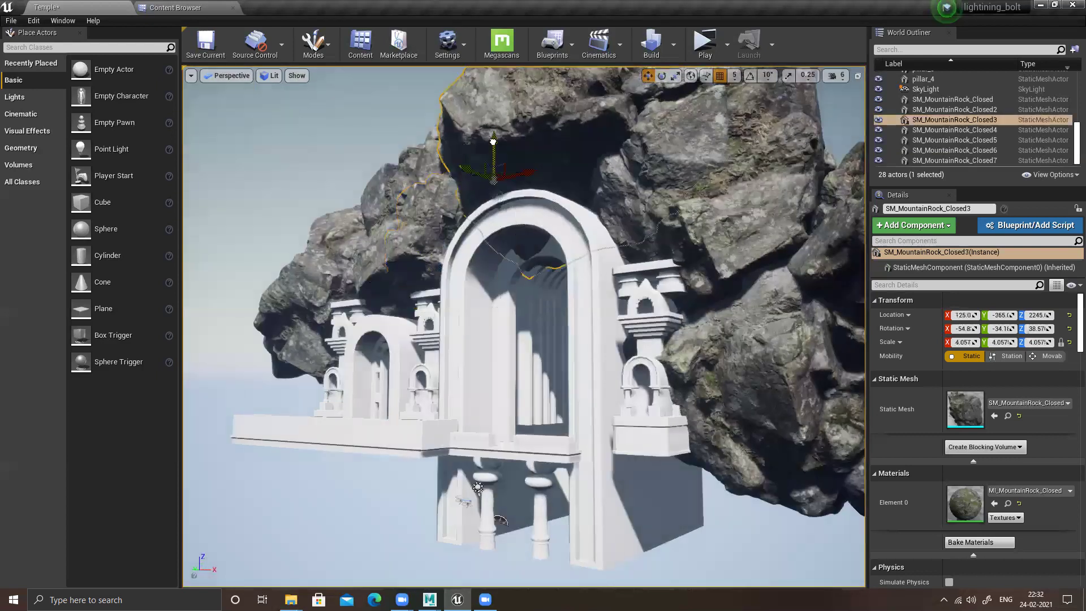
pyautogui.moveTo(492, 141); pyautogui.dragTo(508, 167)
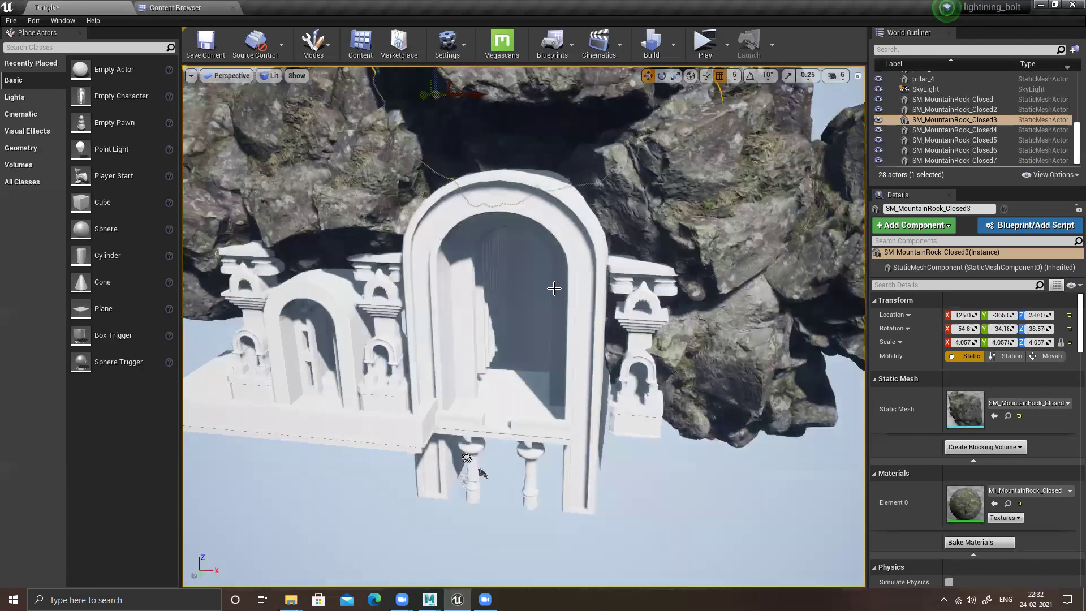
pyautogui.keyDown('alt'); pyautogui.moveTo(543, 271); pyautogui.dragTo(608, 274); pyautogui.keyUp('alt')
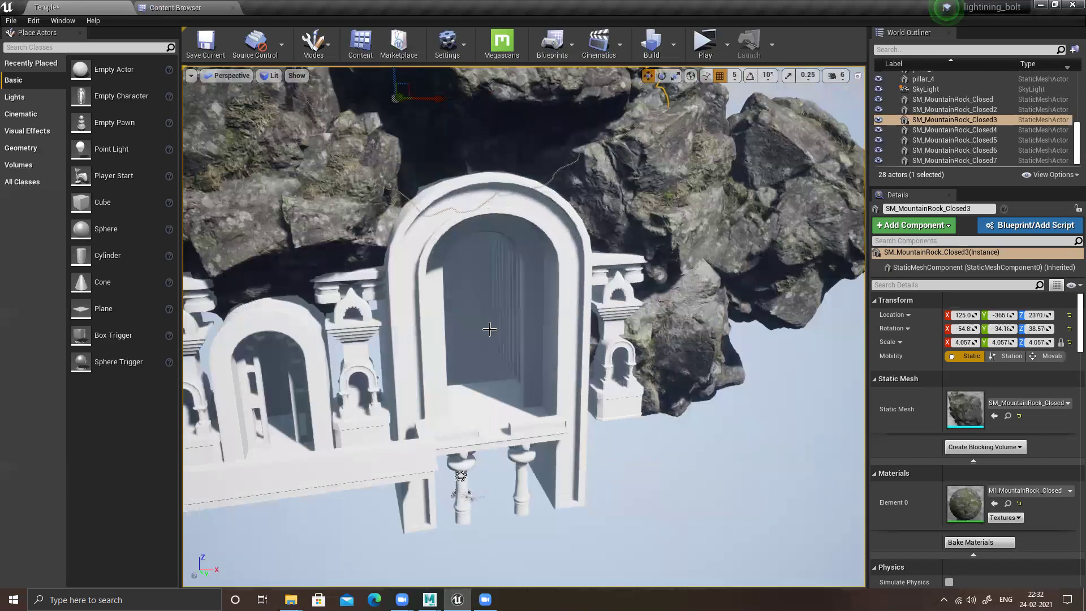
pyautogui.keyDown('alt'); pyautogui.moveTo(464, 494); pyautogui.dragTo(487, 328); pyautogui.keyUp('alt')
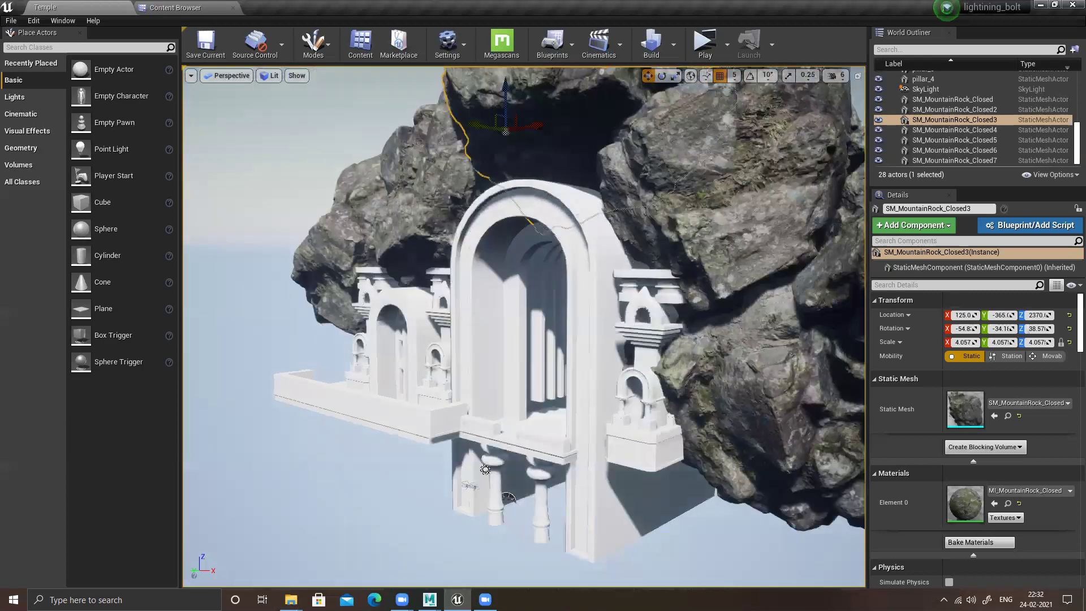
pyautogui.keyDown('alt'); pyautogui.moveTo(485, 470); pyautogui.dragTo(456, 496); pyautogui.keyUp('alt')
pyautogui.keyDown('alt'); pyautogui.moveTo(472, 535); pyautogui.dragTo(519, 409); pyautogui.keyUp('alt')
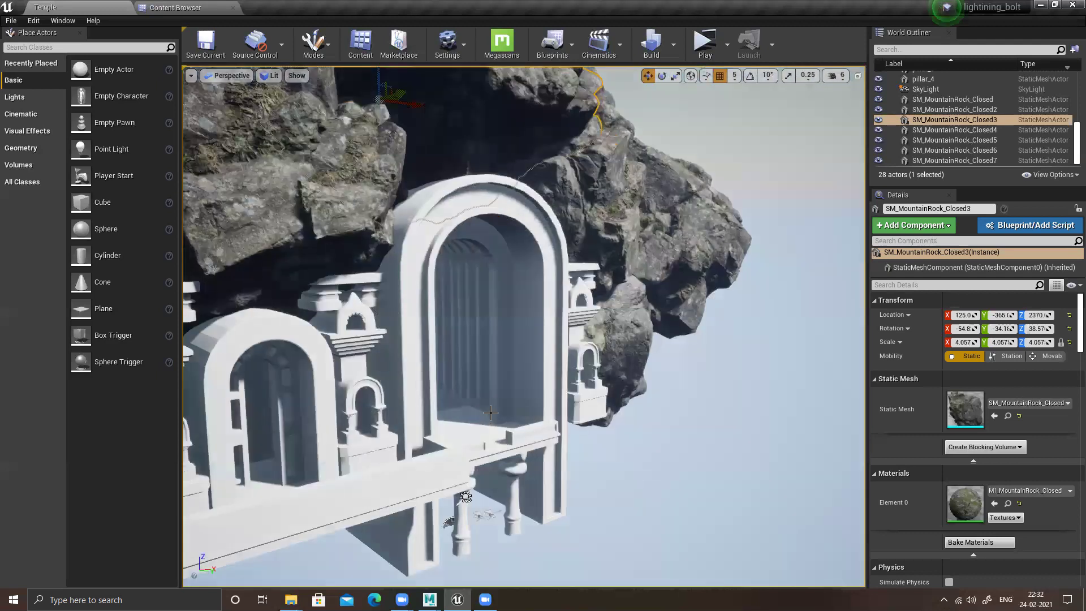
pyautogui.keyDown('alt'); pyautogui.moveTo(590, 406); pyautogui.dragTo(471, 194); pyautogui.keyUp('alt')
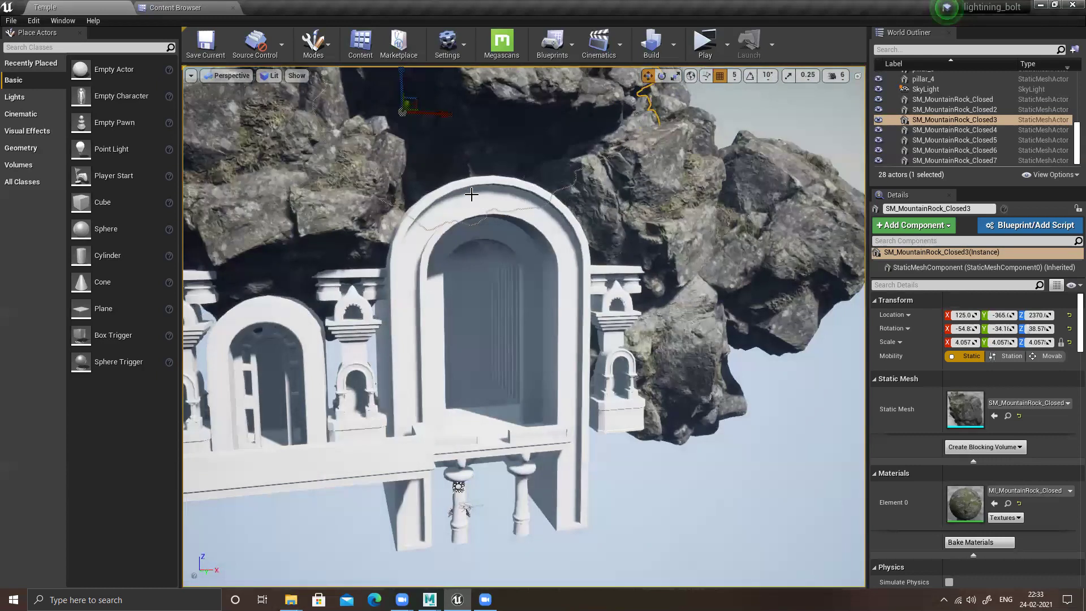
pyautogui.click(315, 50)
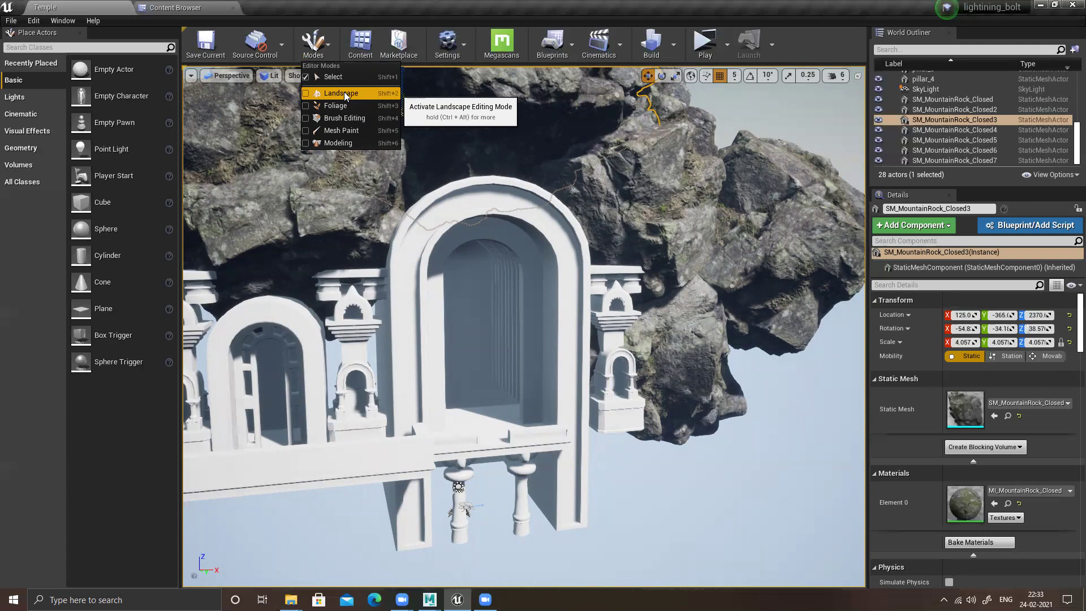
# Step: Duplicate a mountain rock, rotate the copy to about -33.6°, -4.93°, 31.18° and place it below the small arch at X -1015, Z 325
pyautogui.keyDown('alt'); pyautogui.moveTo(308, 281); pyautogui.dragTo(509, 300); pyautogui.keyUp('alt')
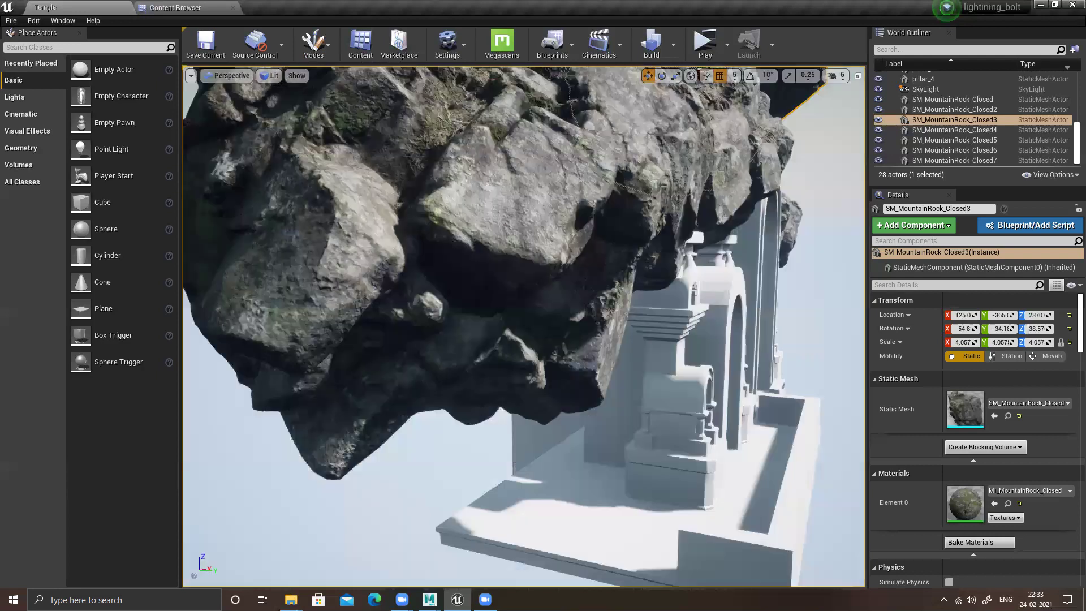
pyautogui.keyDown('alt'); pyautogui.moveTo(436, 288); pyautogui.dragTo(675, 390); pyautogui.keyUp('alt')
pyautogui.click(546, 217)
pyautogui.press('e')
pyautogui.press('w')
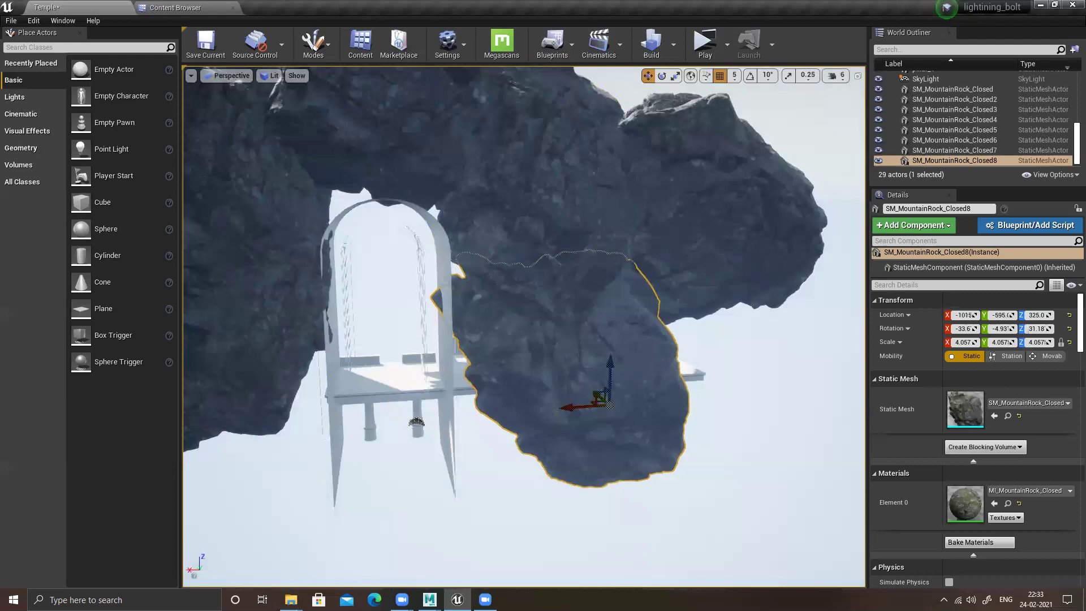
# Step: Push the new lower rock back behind the small arch and its platform to Y -1190
pyautogui.moveTo(523, 327); pyautogui.dragTo(474, 294, button='right')
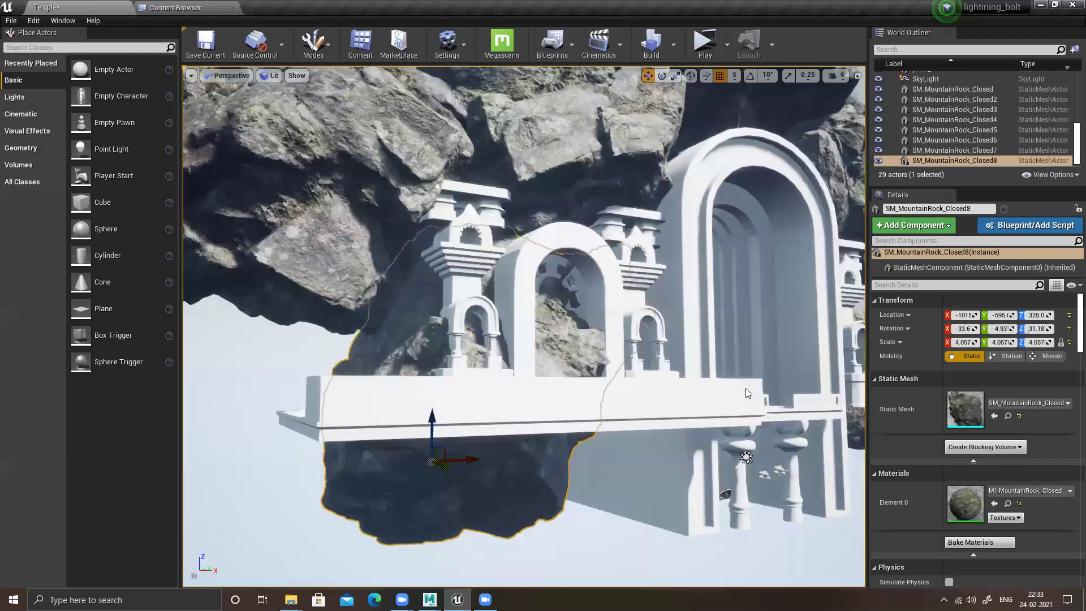
pyautogui.moveTo(597, 375); pyautogui.dragTo(588, 377, button='right')
pyautogui.moveTo(476, 505); pyautogui.dragTo(469, 513, button='right')
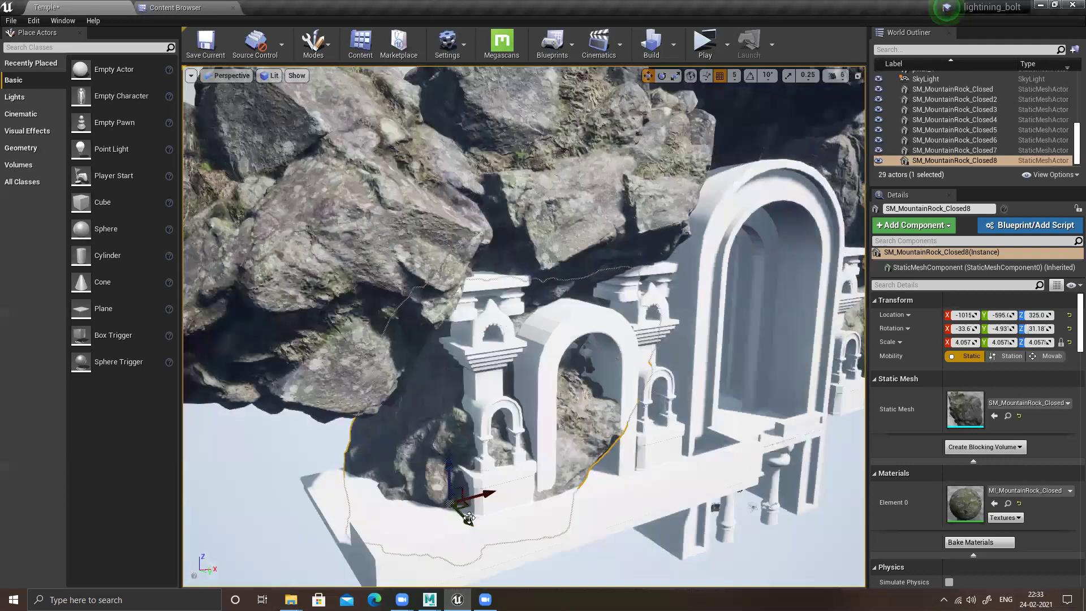
pyautogui.moveTo(470, 517); pyautogui.dragTo(424, 498)
pyautogui.moveTo(575, 502); pyautogui.dragTo(574, 500, button='right')
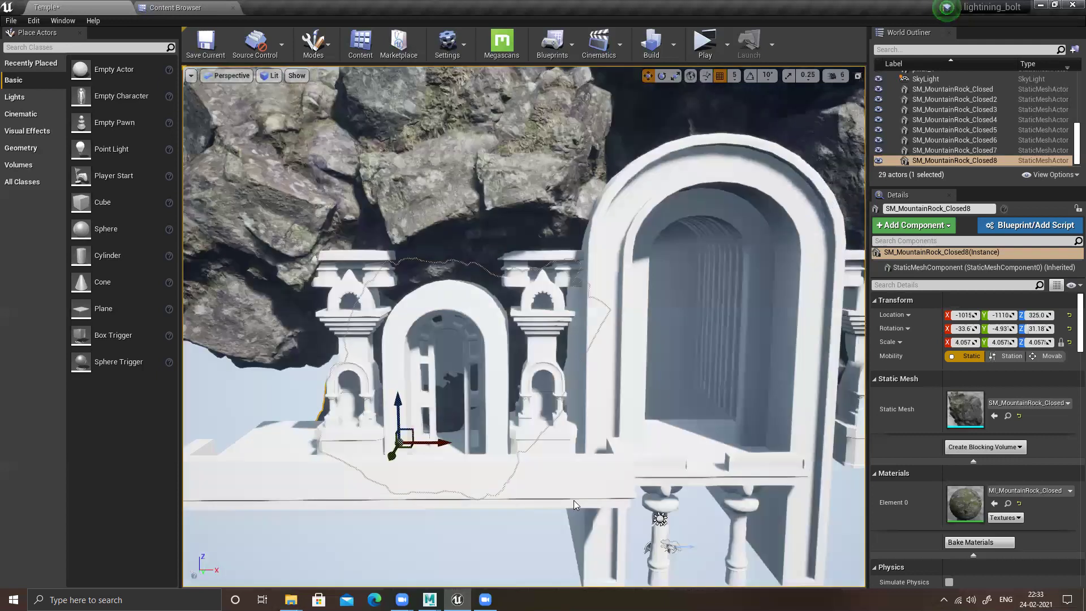
pyautogui.moveTo(388, 462); pyautogui.dragTo(555, 465)
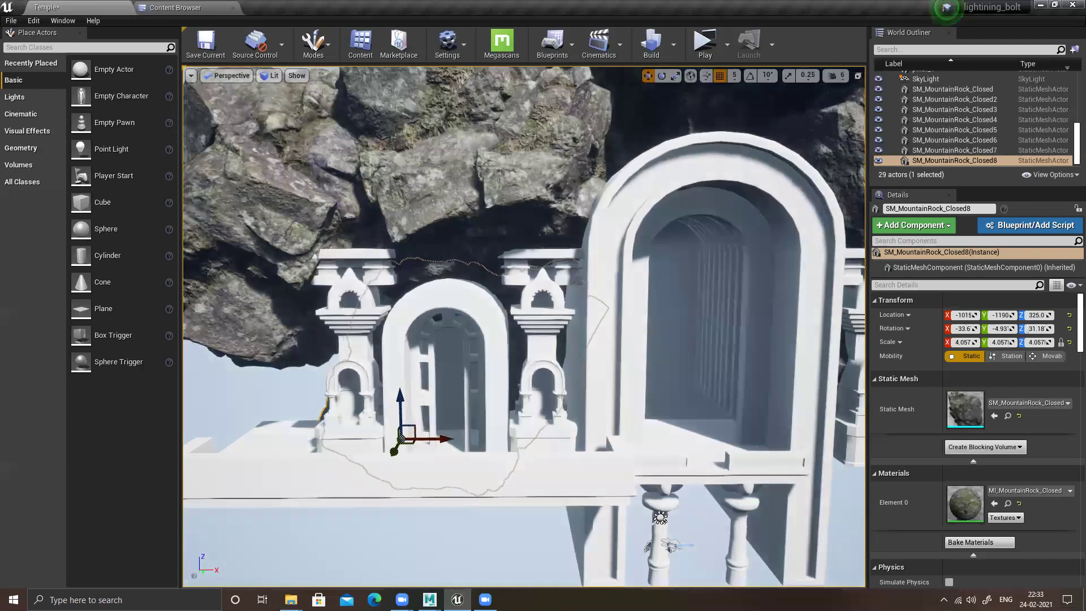
pyautogui.moveTo(556, 464); pyautogui.dragTo(554, 456, button='right')
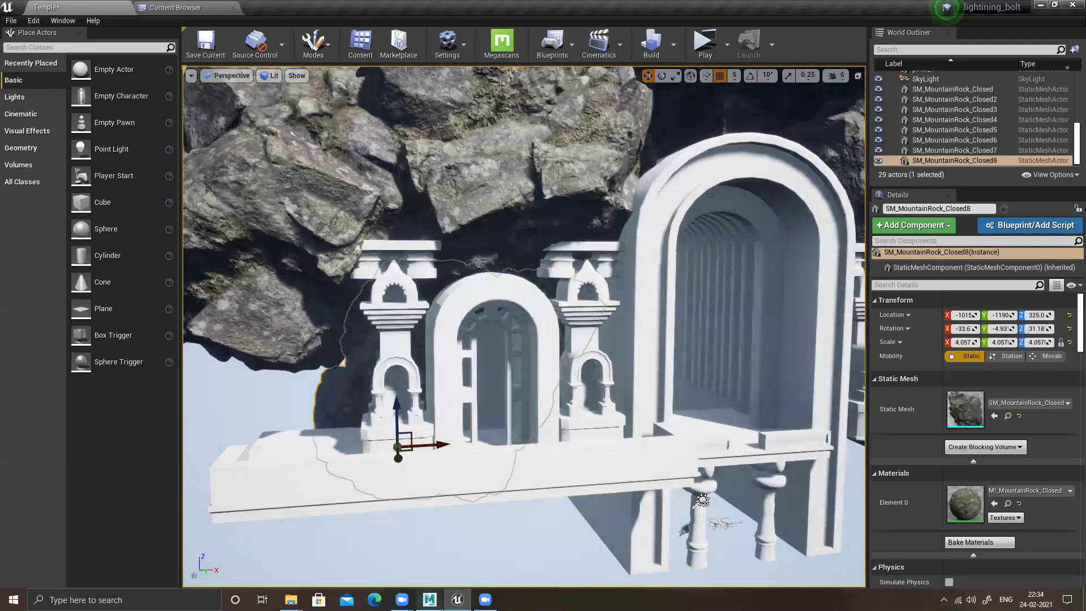
# Step: Close the recordings folder window and review the whole rock formation around the temple from the front and side
pyautogui.moveTo(429, 599)
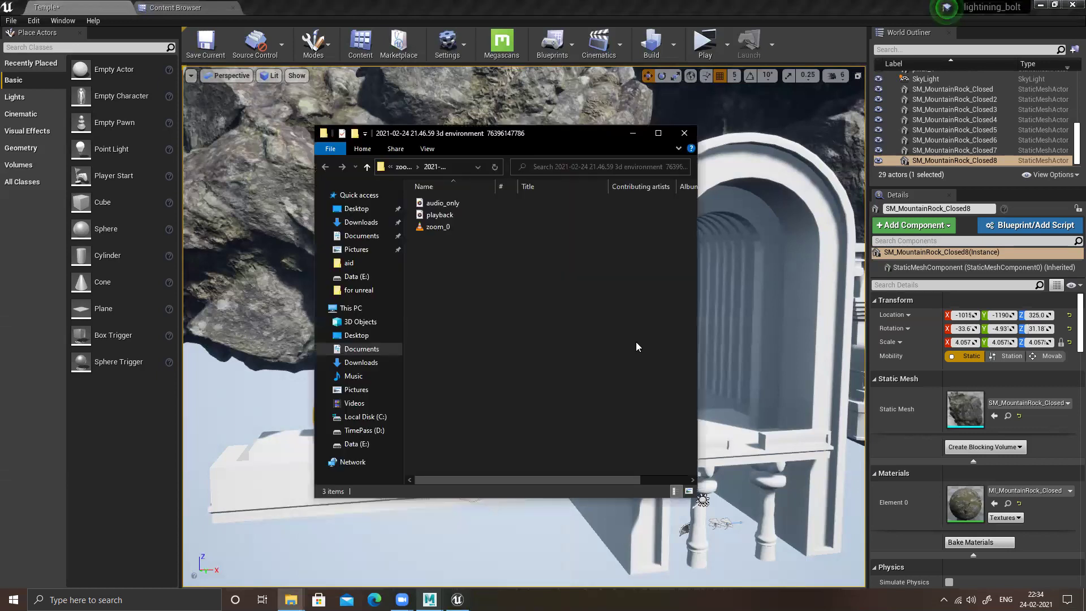
pyautogui.click(684, 133)
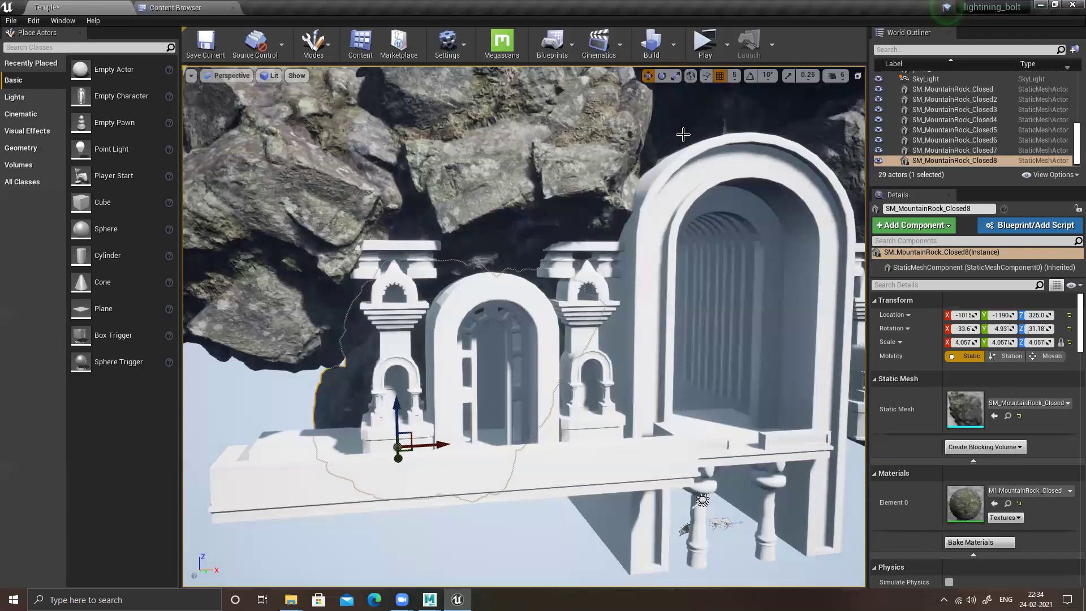
pyautogui.keyDown('alt'); pyautogui.moveTo(686, 282); pyautogui.dragTo(594, 326); pyautogui.keyUp('alt')
pyautogui.moveTo(594, 326); pyautogui.dragTo(594, 326, button='middle')
pyautogui.press('f')
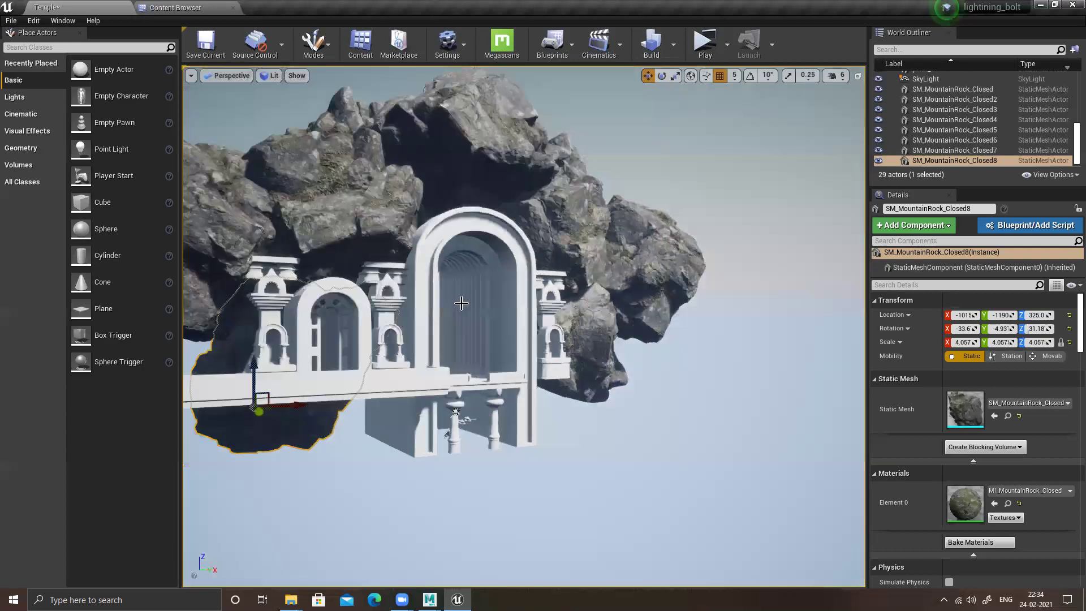
pyautogui.keyDown('alt'); pyautogui.moveTo(523, 326); pyautogui.dragTo(520, 367); pyautogui.keyUp('alt')
pyautogui.keyDown('alt'); pyautogui.moveTo(339, 227); pyautogui.dragTo(454, 216); pyautogui.keyUp('alt')
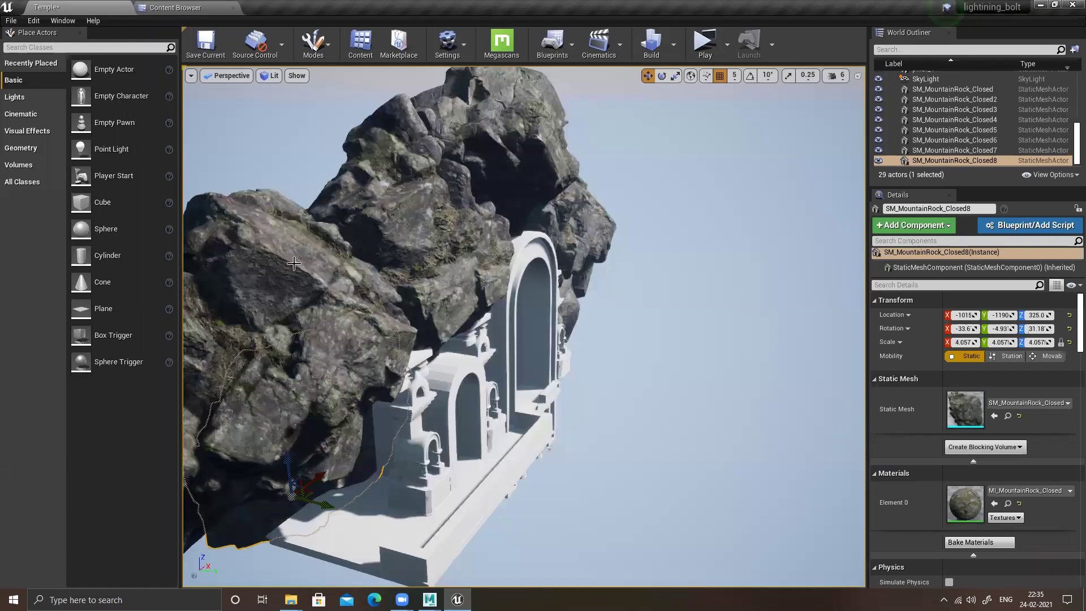
pyautogui.keyDown('alt'); pyautogui.moveTo(574, 338); pyautogui.dragTo(441, 427); pyautogui.keyUp('alt')
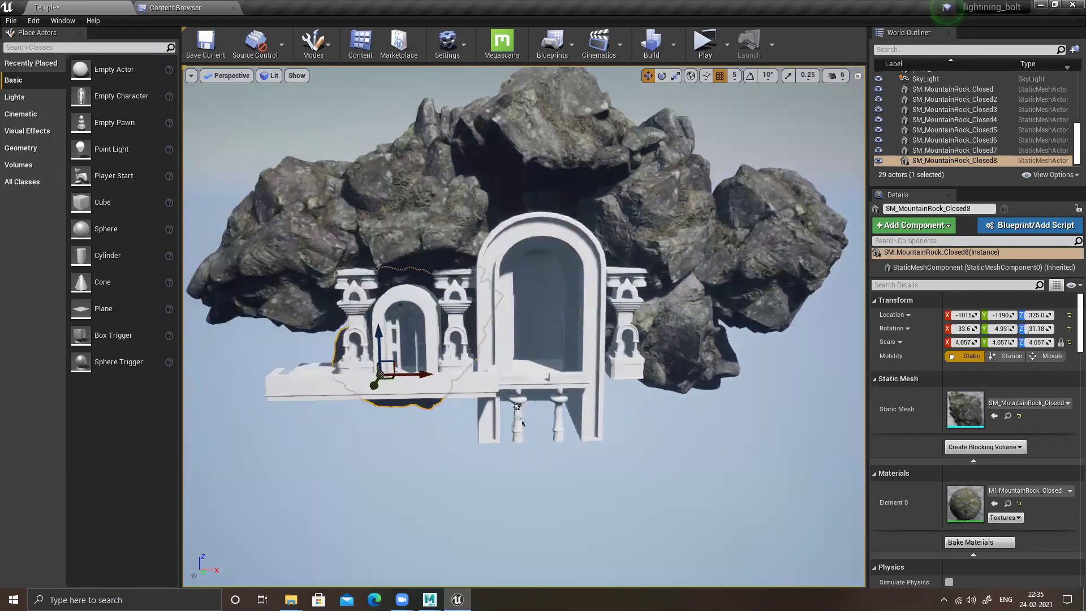
pyautogui.keyDown('alt'); pyautogui.moveTo(516, 406); pyautogui.dragTo(569, 410); pyautogui.keyUp('alt')
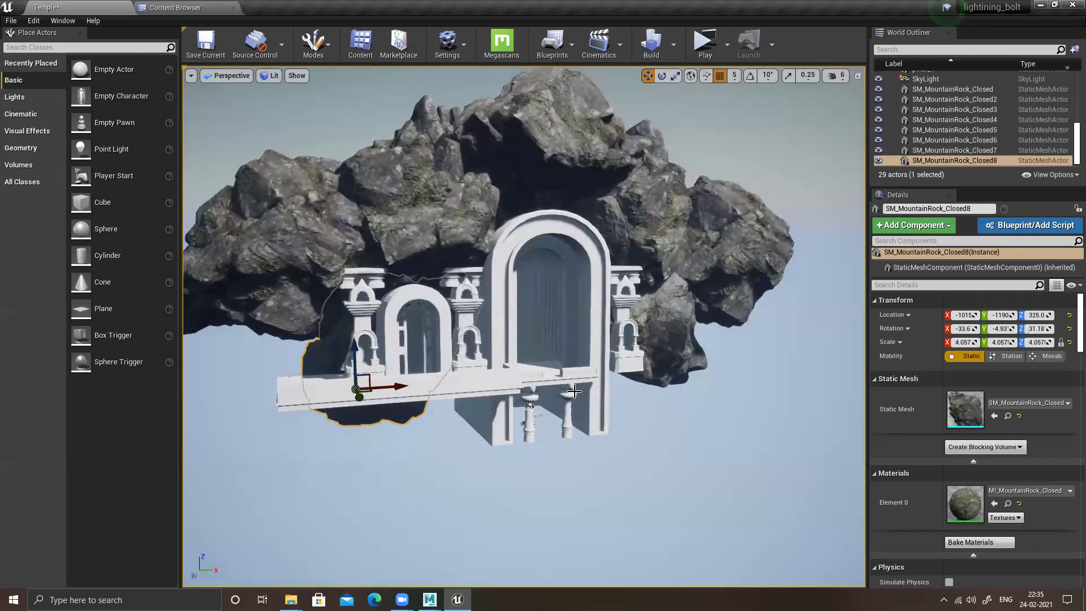
# Step: Inspect the pillar beside the main arch, the small pillar under the balcony and the pillar at the platform's outer end
pyautogui.click(468, 305)
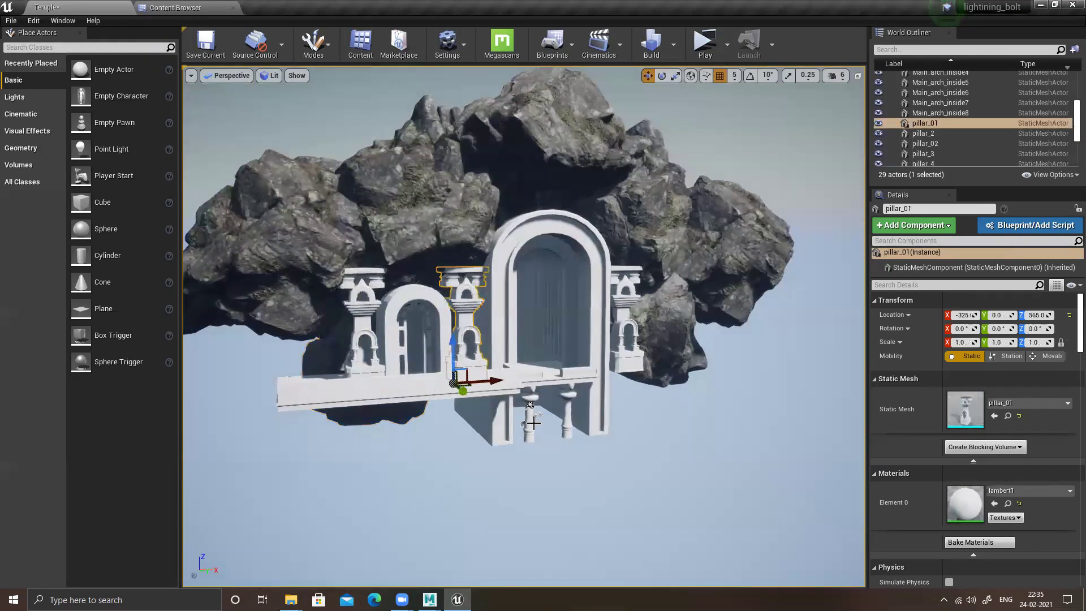
pyautogui.click(531, 400)
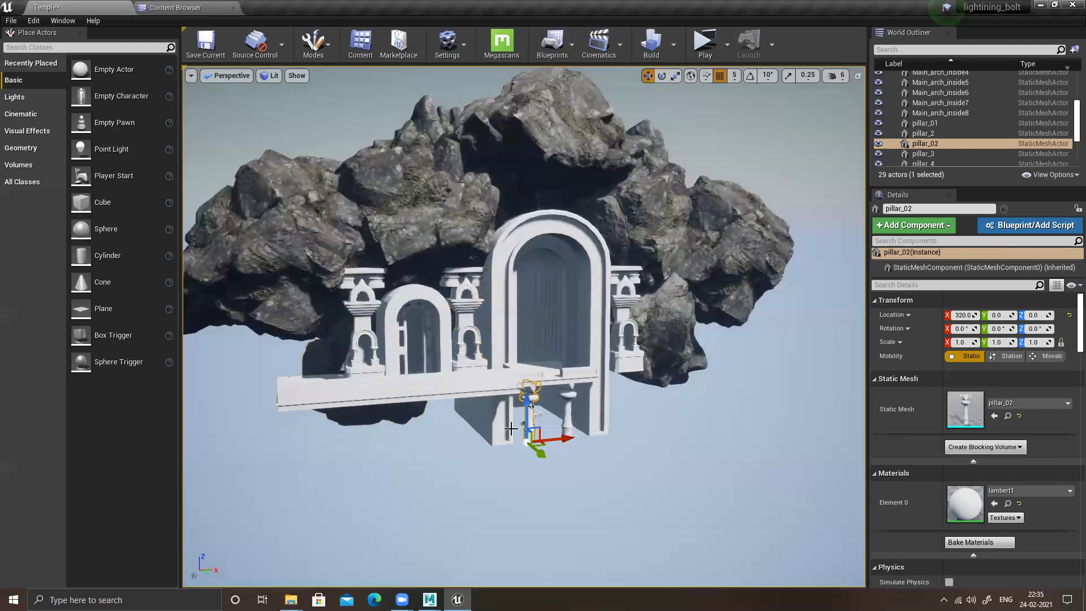
pyautogui.keyDown('alt'); pyautogui.moveTo(689, 436); pyautogui.dragTo(518, 367); pyautogui.keyUp('alt')
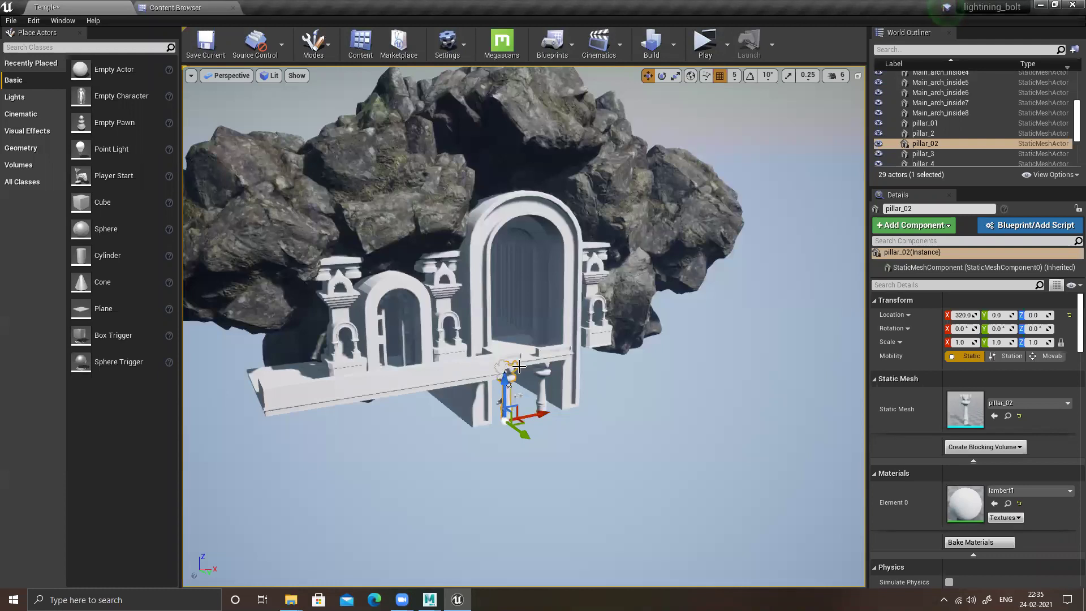
pyautogui.keyDown('alt'); pyautogui.moveTo(419, 384); pyautogui.dragTo(527, 381); pyautogui.keyUp('alt')
pyautogui.keyDown('alt'); pyautogui.moveTo(416, 386); pyautogui.dragTo(331, 386); pyautogui.keyUp('alt')
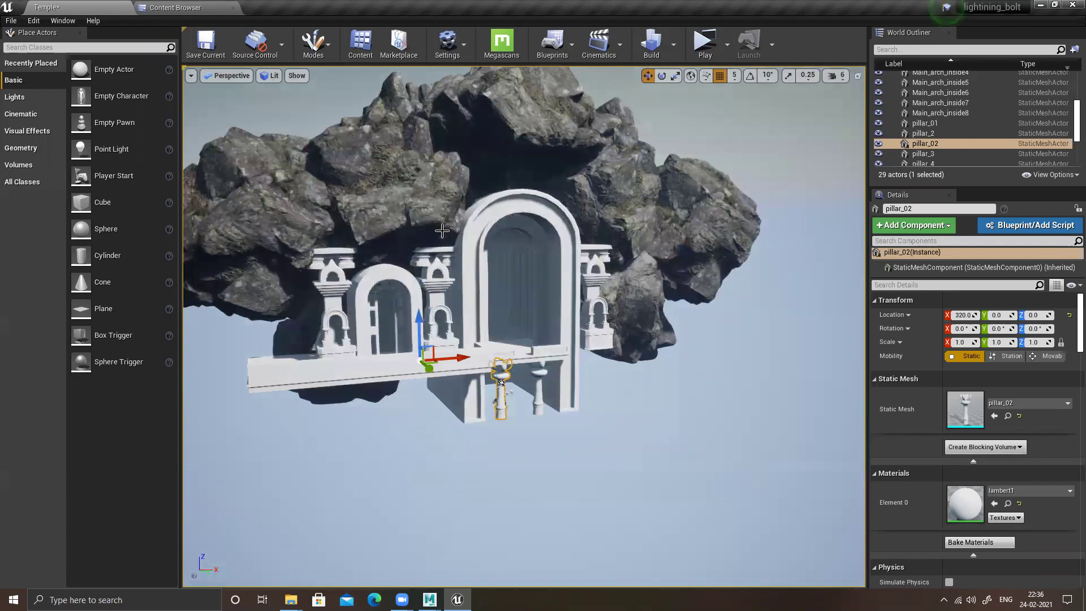
pyautogui.click(339, 291)
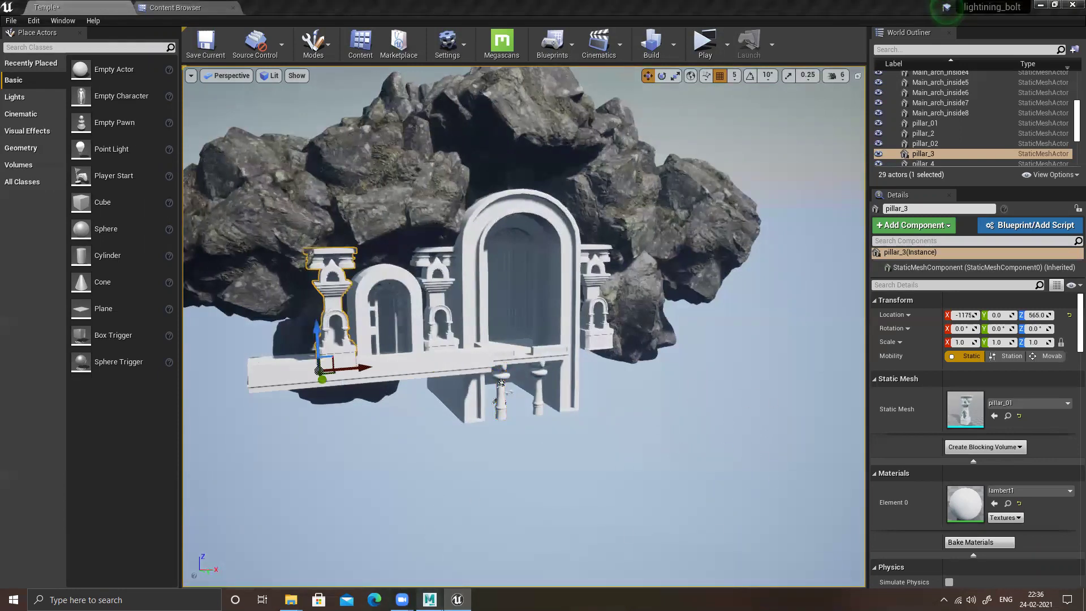
# Step: Switch to the Temple.mb scene in Maya and examine the stepped platform, arcade, bridge and pillar block from several sides
pyautogui.moveTo(429, 598)
pyautogui.click(471, 558)
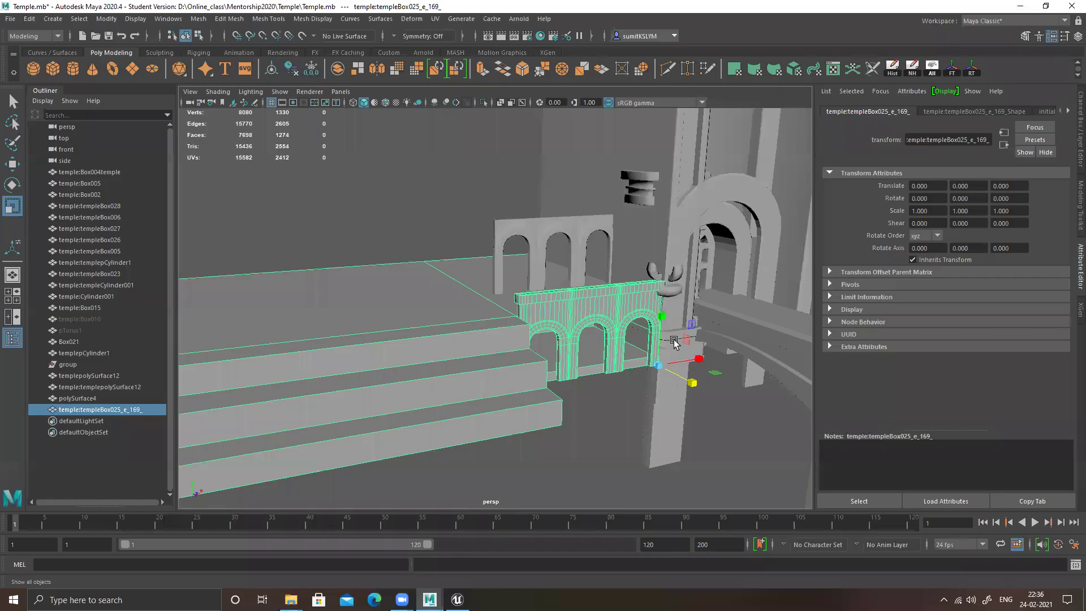
pyautogui.keyDown('alt'); pyautogui.moveTo(673, 368); pyautogui.dragTo(613, 373, button='middle'); pyautogui.keyUp('alt')
pyautogui.keyDown('alt'); pyautogui.moveTo(613, 373); pyautogui.dragTo(673, 412, button='right'); pyautogui.keyUp('alt')
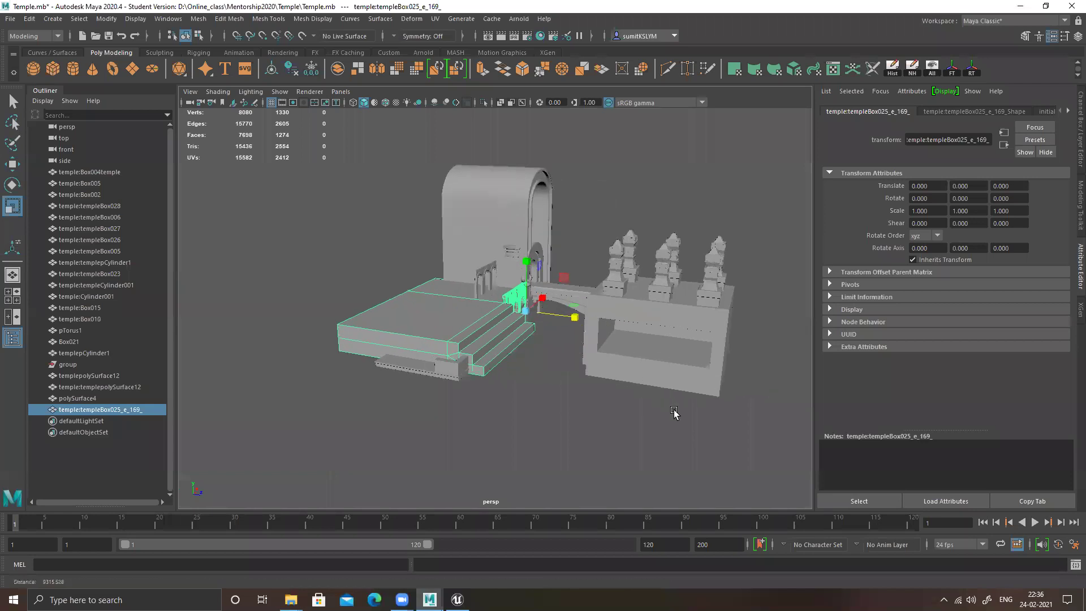
pyautogui.scroll(3, 662, 396)
pyautogui.keyDown('alt'); pyautogui.moveTo(661, 380); pyautogui.dragTo(613, 373); pyautogui.keyUp('alt')
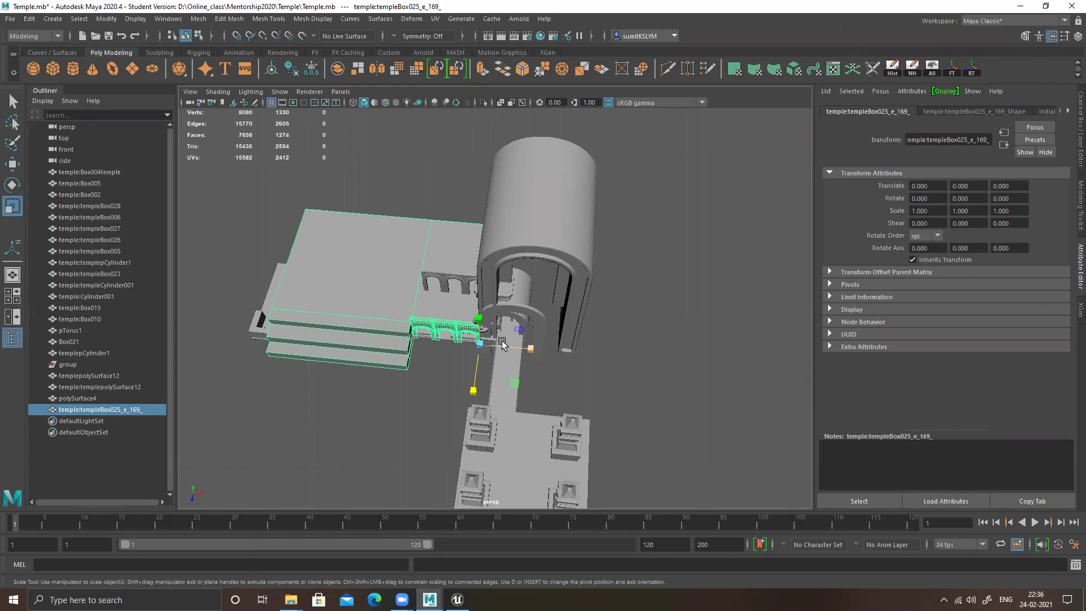
pyautogui.keyDown('alt'); pyautogui.moveTo(409, 396); pyautogui.dragTo(547, 315); pyautogui.keyUp('alt')
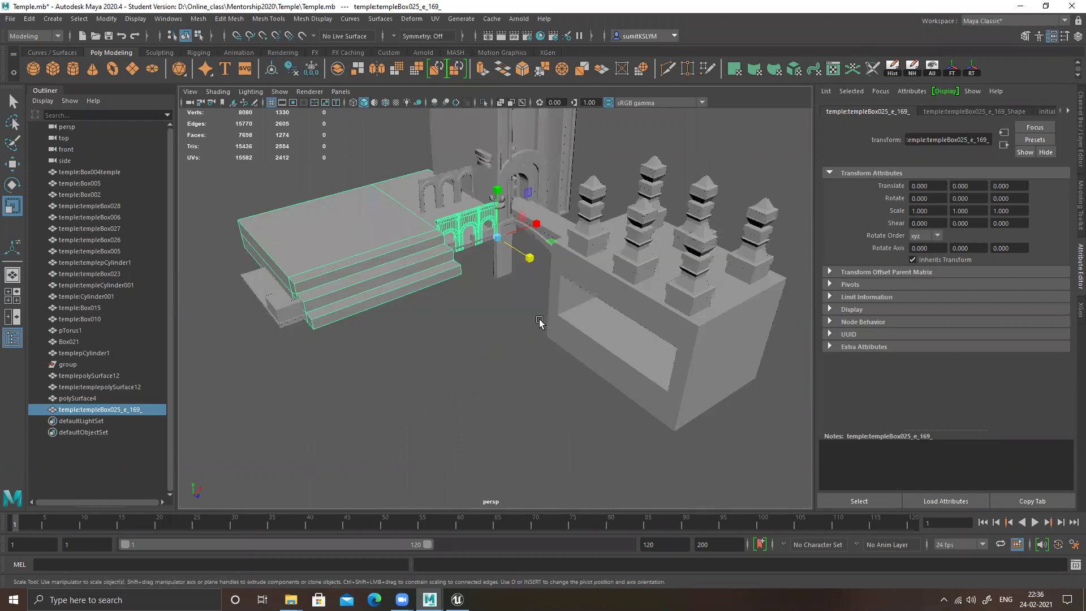
pyautogui.keyDown('alt'); pyautogui.moveTo(507, 391); pyautogui.dragTo(559, 322); pyautogui.keyUp('alt')
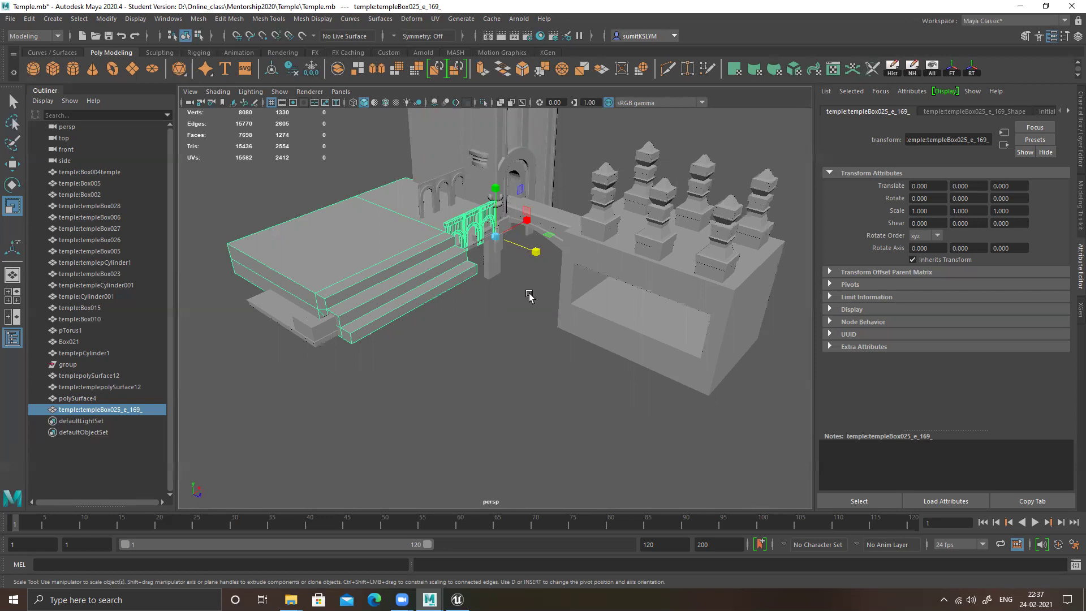
pyautogui.keyDown('alt'); pyautogui.moveTo(582, 304); pyautogui.dragTo(601, 327); pyautogui.keyUp('alt')
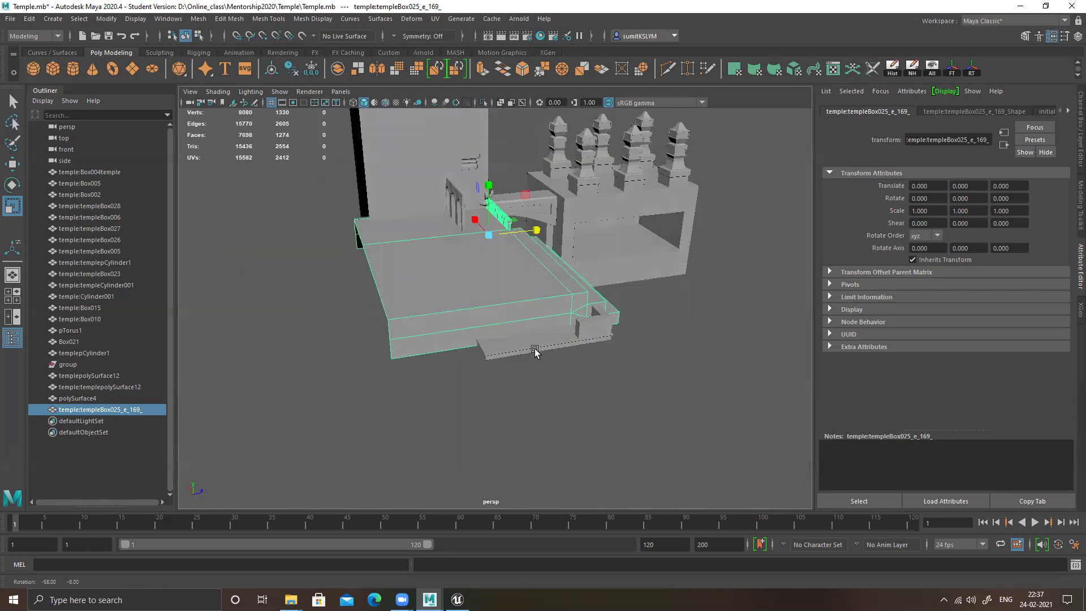
# Step: Undo the latest edits to the temple model and check the arcades beside the platform up close
pyautogui.hotkey('ctrl', 'z')
pyautogui.hotkey('ctrl', 'z')
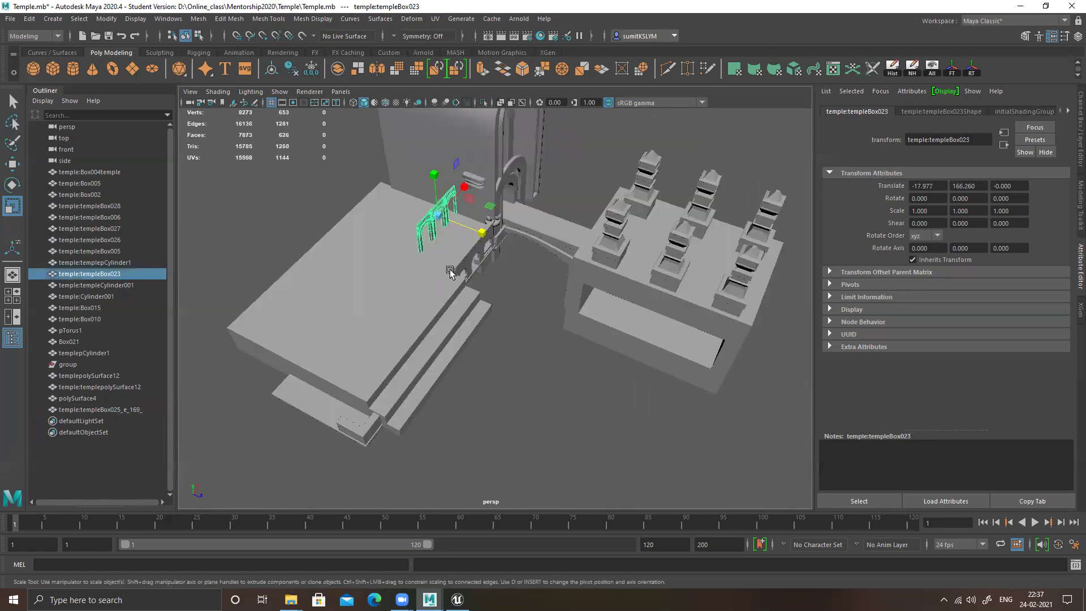
pyautogui.keyDown('alt'); pyautogui.moveTo(466, 274); pyautogui.dragTo(504, 301, button='middle'); pyautogui.keyUp('alt')
pyautogui.keyDown('alt'); pyautogui.moveTo(504, 271); pyautogui.dragTo(501, 283); pyautogui.keyUp('alt')
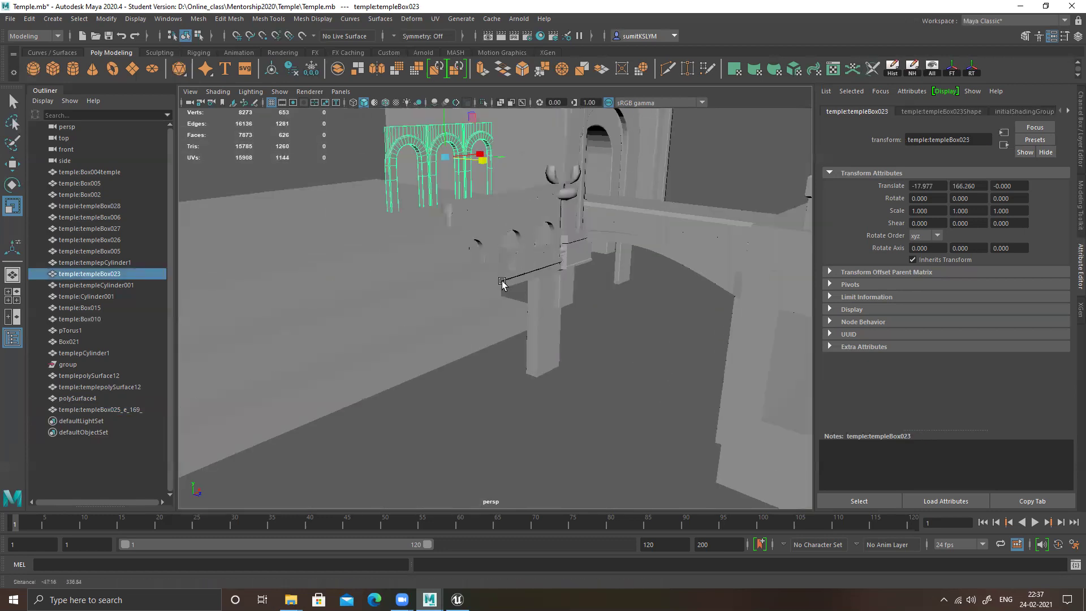
pyautogui.keyDown('alt'); pyautogui.moveTo(499, 260); pyautogui.dragTo(527, 283, button='right'); pyautogui.keyUp('alt')
pyautogui.hotkey('ctrl', 'z')
pyautogui.hotkey('ctrl', 'z')
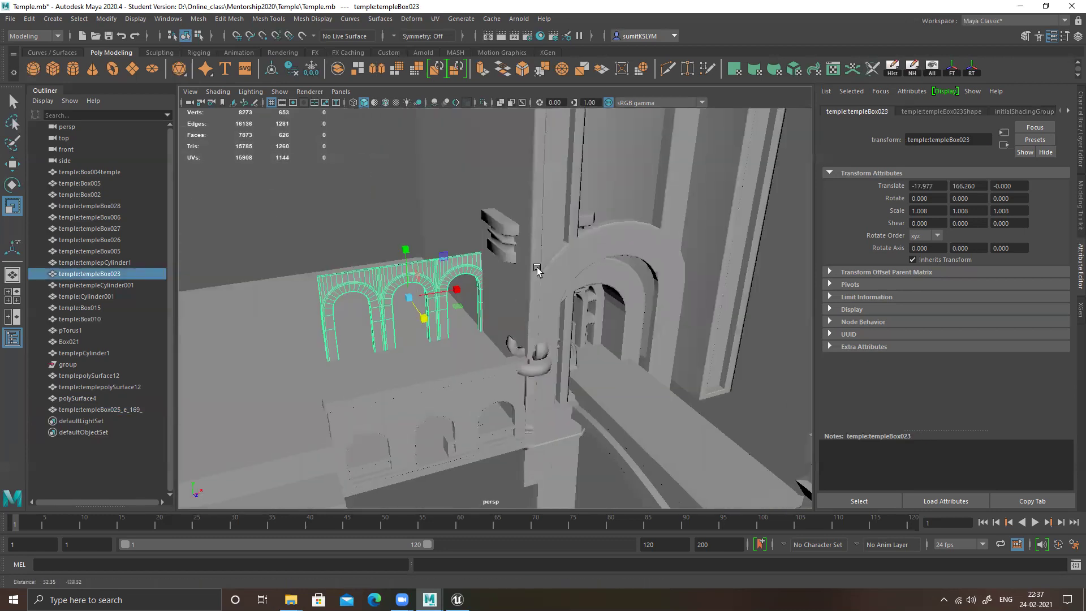
# Step: Undo further recent changes in the temple scene, back to the selection of Box021
pyautogui.hotkey('ctrl', 'z')
pyautogui.hotkey('ctrl', 'z')
pyautogui.hotkey('ctrl', 'z')
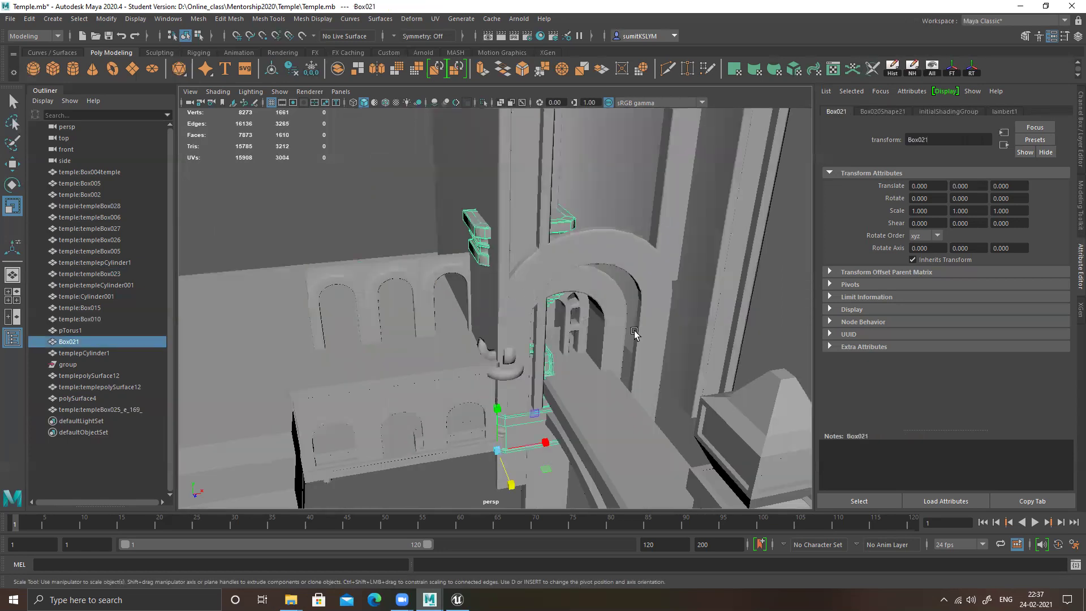
pyautogui.hotkey('ctrl', 'z')
pyautogui.hotkey('ctrl', 'z')
pyautogui.hotkey('ctrl', 'z')
pyautogui.hotkey('ctrl', 'z')
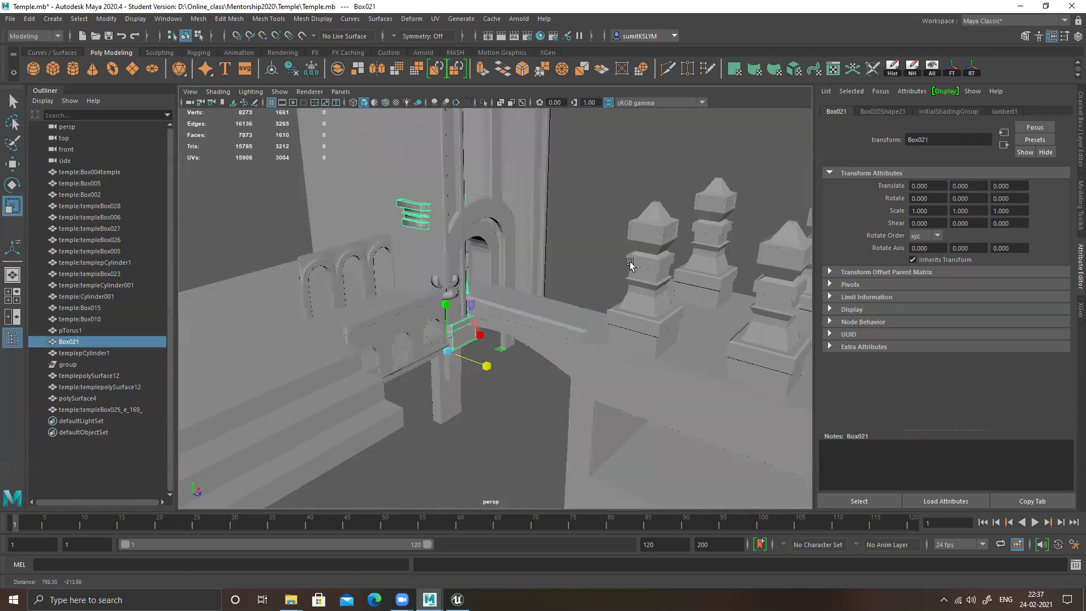
# Step: Examine the nearest small spired pillar on the block beyond the bridge, from its base to its tip
pyautogui.keyDown('alt'); pyautogui.moveTo(586, 283); pyautogui.dragTo(609, 299); pyautogui.keyUp('alt')
pyautogui.scroll(3, 656, 276)
pyautogui.keyDown('alt'); pyautogui.moveTo(656, 277); pyautogui.dragTo(537, 284, button='middle'); pyautogui.keyUp('alt')
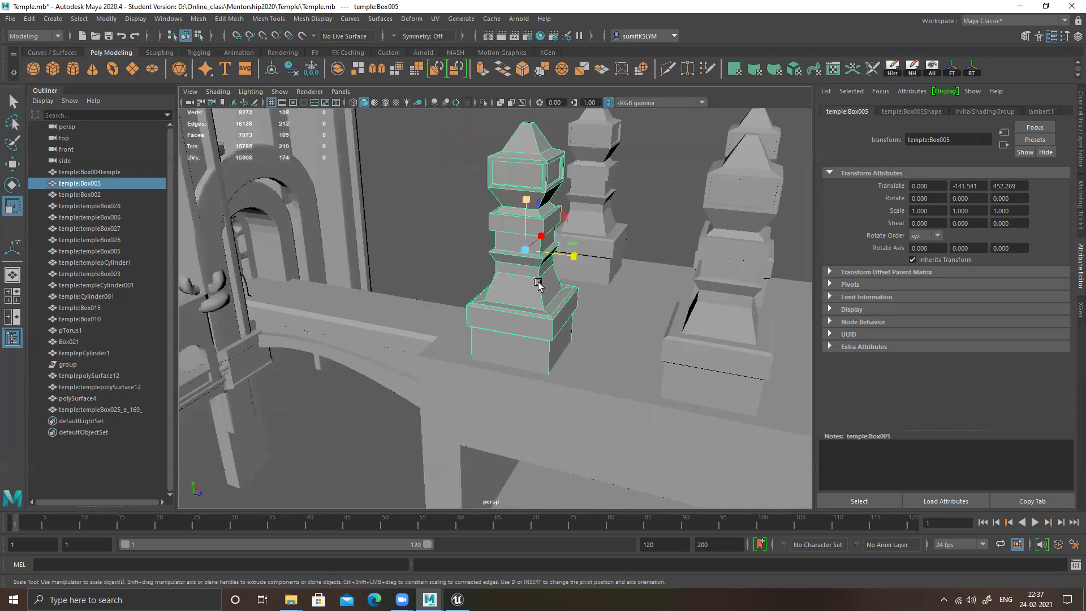
pyautogui.scroll(4, 528, 214)
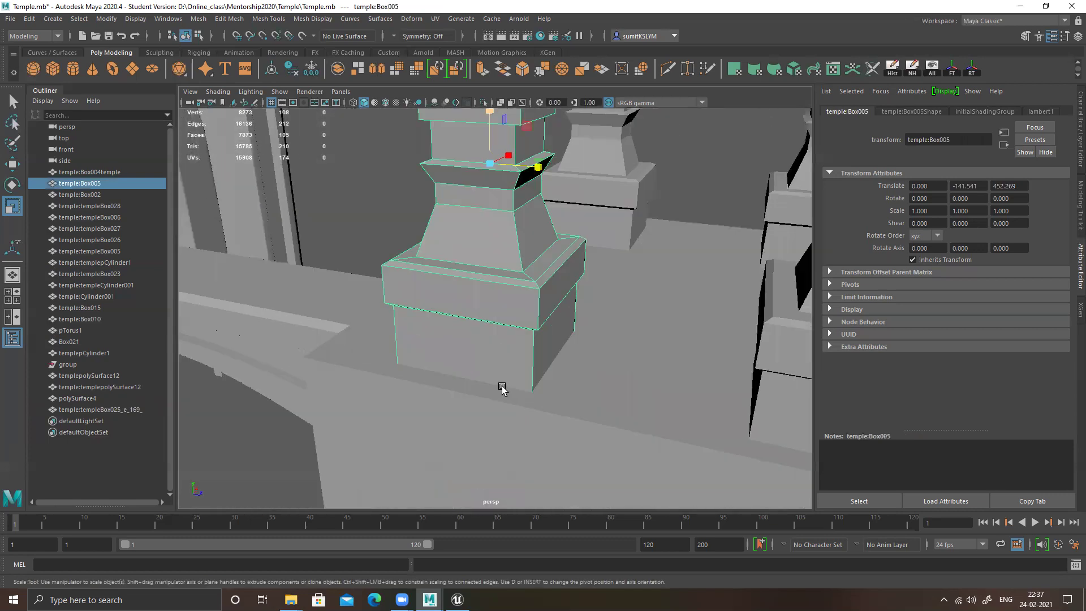
pyautogui.keyDown('alt'); pyautogui.moveTo(515, 209); pyautogui.dragTo(518, 247, button='middle'); pyautogui.keyUp('alt')
pyautogui.keyDown('alt'); pyautogui.moveTo(444, 266); pyautogui.dragTo(443, 261, button='middle'); pyautogui.keyUp('alt')
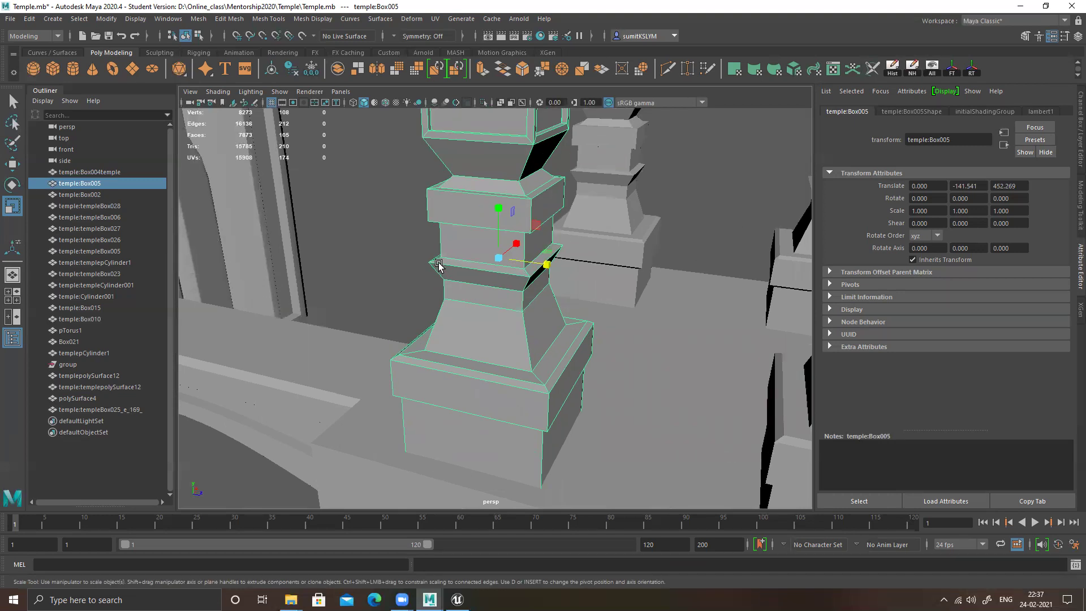
pyautogui.keyDown('alt'); pyautogui.moveTo(486, 188); pyautogui.dragTo(507, 266, button='middle'); pyautogui.keyUp('alt')
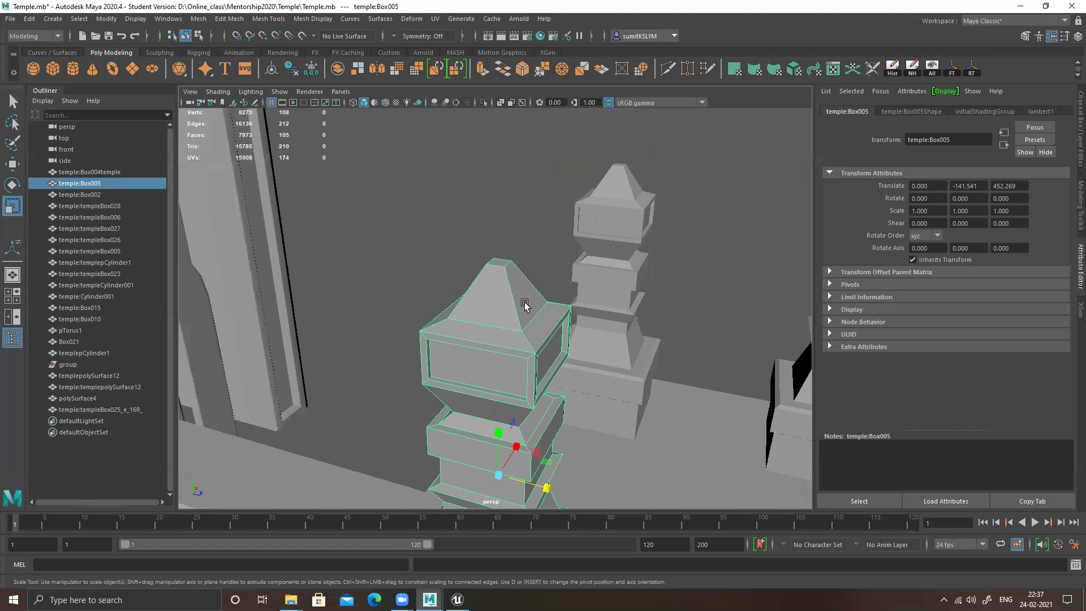
pyautogui.keyDown('alt'); pyautogui.moveTo(512, 339); pyautogui.dragTo(528, 313, button='middle'); pyautogui.keyUp('alt')
pyautogui.scroll(-2, 508, 301)
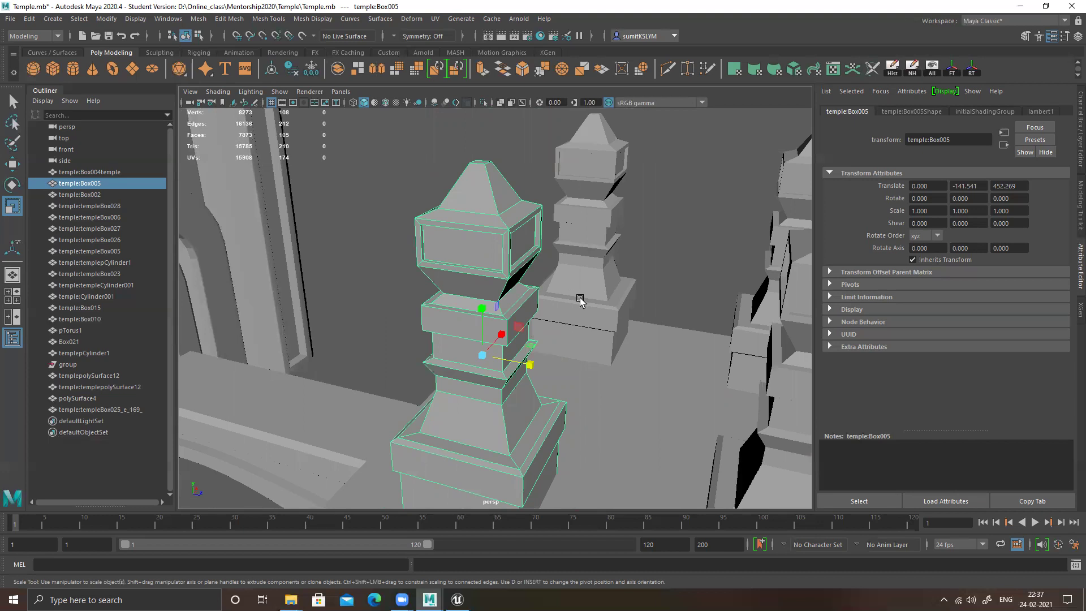
# Step: Review the whole temple model, checking the stepped platform with its arcade against the group of spired pillars
pyautogui.keyDown('alt'); pyautogui.moveTo(582, 300); pyautogui.dragTo(366, 362, button='right'); pyautogui.keyUp('alt')
pyautogui.keyDown('alt'); pyautogui.moveTo(366, 361); pyautogui.dragTo(414, 300, button='middle'); pyautogui.keyUp('alt')
pyautogui.keyDown('alt'); pyautogui.moveTo(414, 300); pyautogui.dragTo(383, 322, button='right'); pyautogui.keyUp('alt')
pyautogui.click(383, 326)
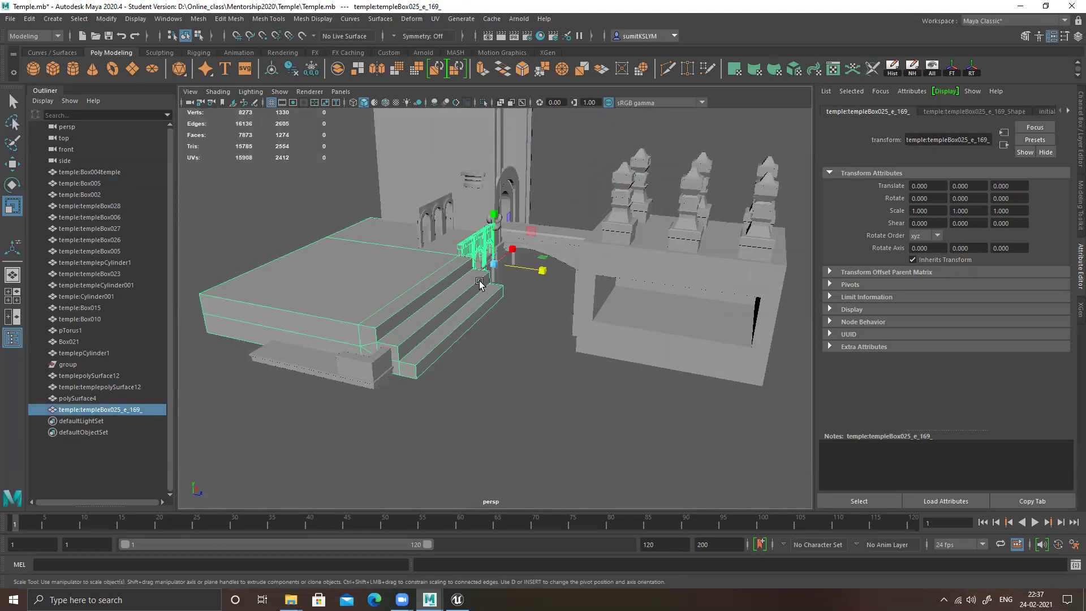
pyautogui.moveTo(473, 305)
pyautogui.keyDown('alt'); pyautogui.mouseDown()
pyautogui.moveTo(508, 294)
pyautogui.moveTo(480, 312)
pyautogui.mouseUp(); pyautogui.keyUp('alt')
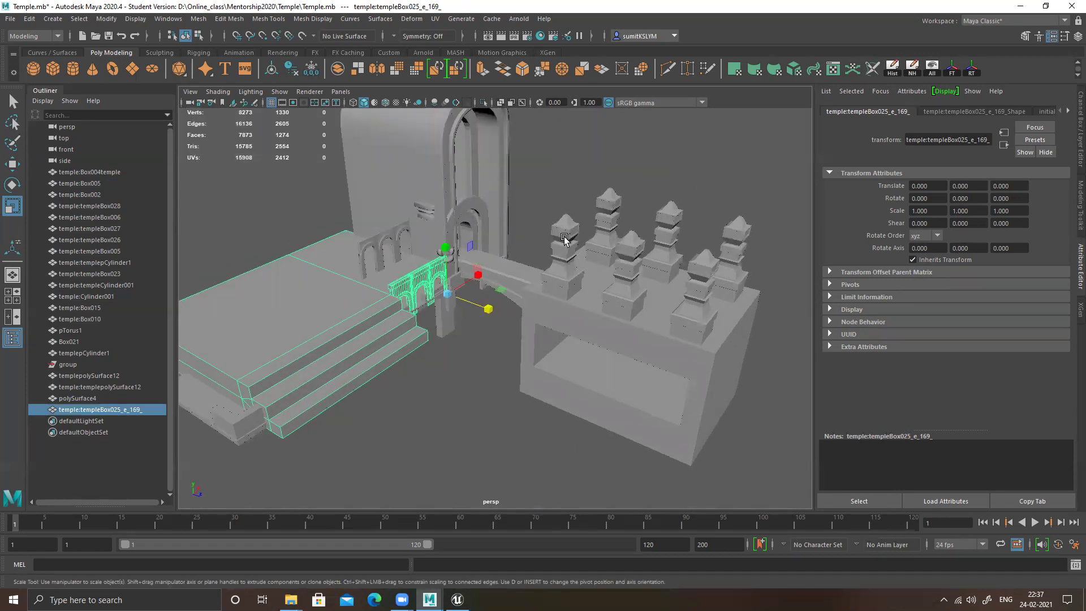
pyautogui.keyDown('alt'); pyautogui.moveTo(562, 233); pyautogui.dragTo(549, 267, button='middle'); pyautogui.keyUp('alt')
pyautogui.keyDown('alt'); pyautogui.moveTo(500, 240); pyautogui.dragTo(552, 288, button='right'); pyautogui.keyUp('alt')
# Step: Inspect the tall arched facade, the bridge below it and the nearest spired pillar by selecting each in turn
pyautogui.keyDown('alt'); pyautogui.moveTo(496, 202); pyautogui.dragTo(470, 167); pyautogui.keyUp('alt')
pyautogui.click(469, 169)
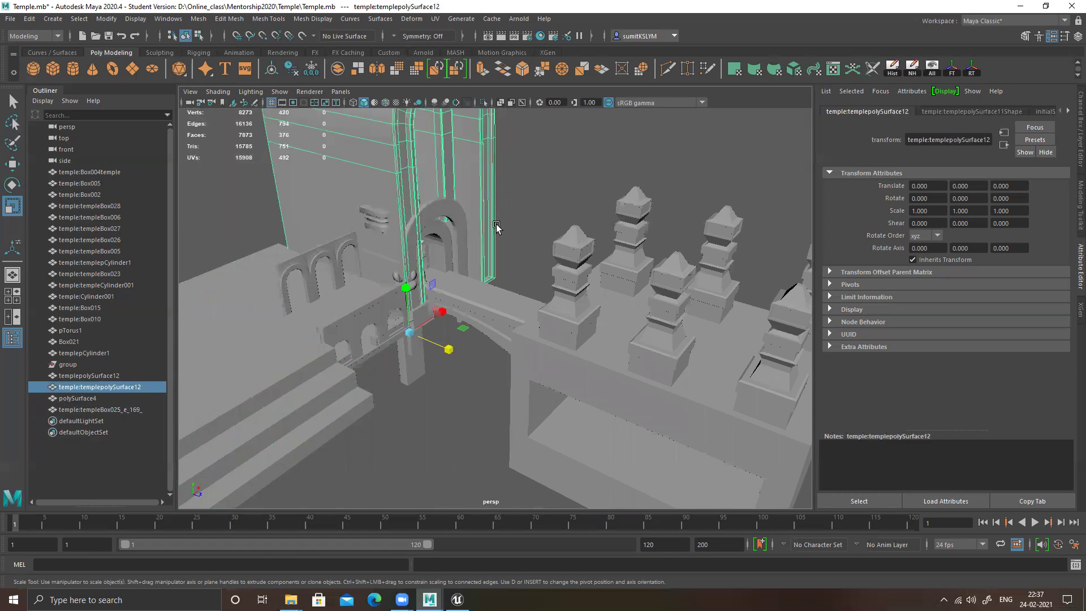
pyautogui.keyDown('alt'); pyautogui.moveTo(470, 274); pyautogui.dragTo(468, 342); pyautogui.keyUp('alt')
pyautogui.click(516, 349)
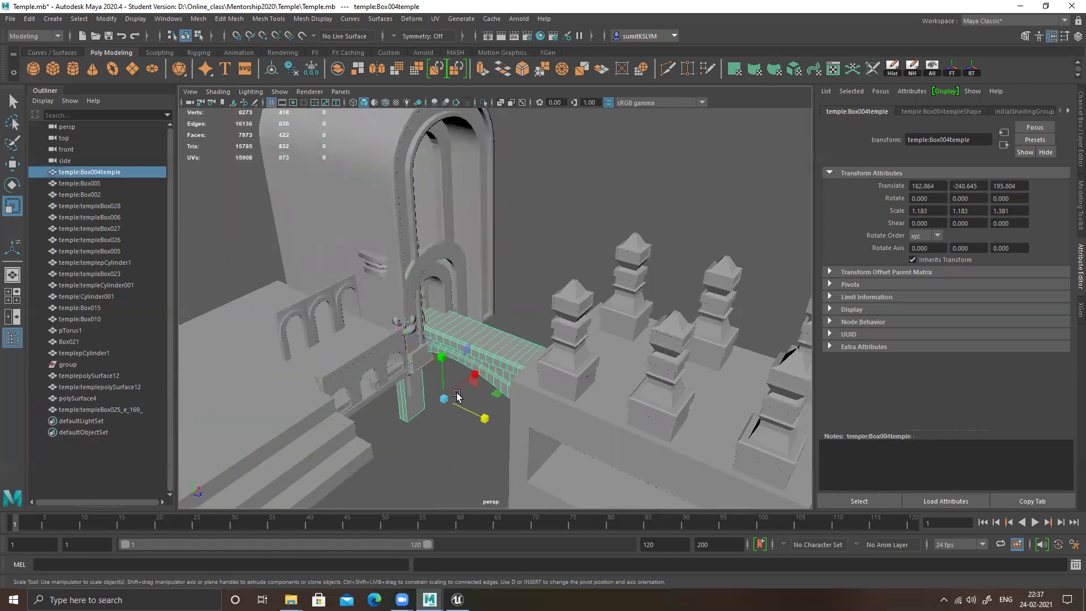
pyautogui.click(499, 179)
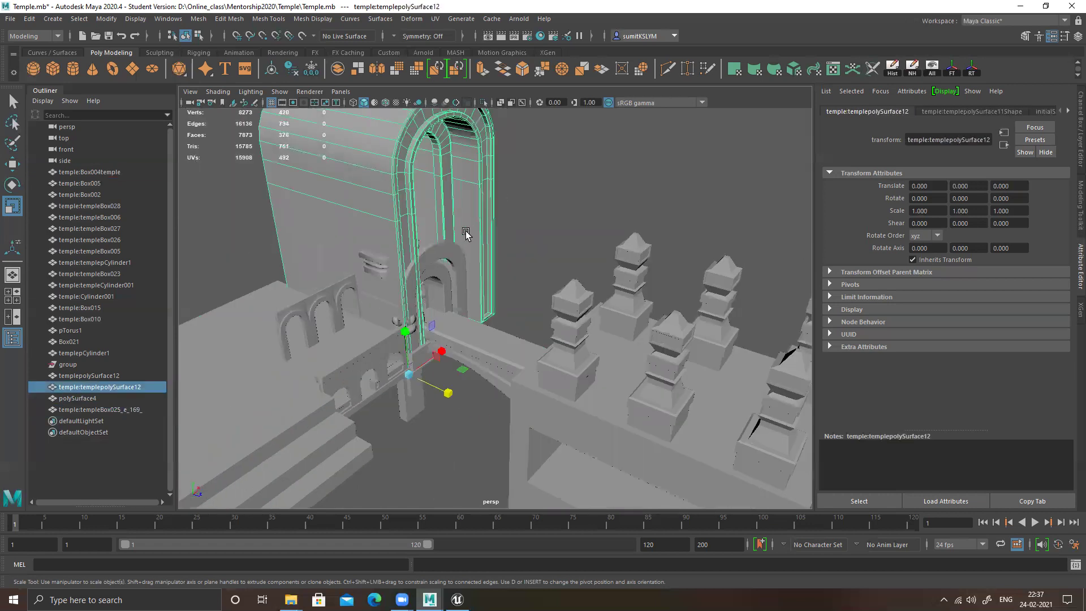
pyautogui.keyDown('alt'); pyautogui.moveTo(516, 341); pyautogui.dragTo(493, 298); pyautogui.keyUp('alt')
pyautogui.keyDown('alt'); pyautogui.moveTo(493, 299); pyautogui.dragTo(555, 334, button='right'); pyautogui.keyUp('alt')
pyautogui.click(552, 259)
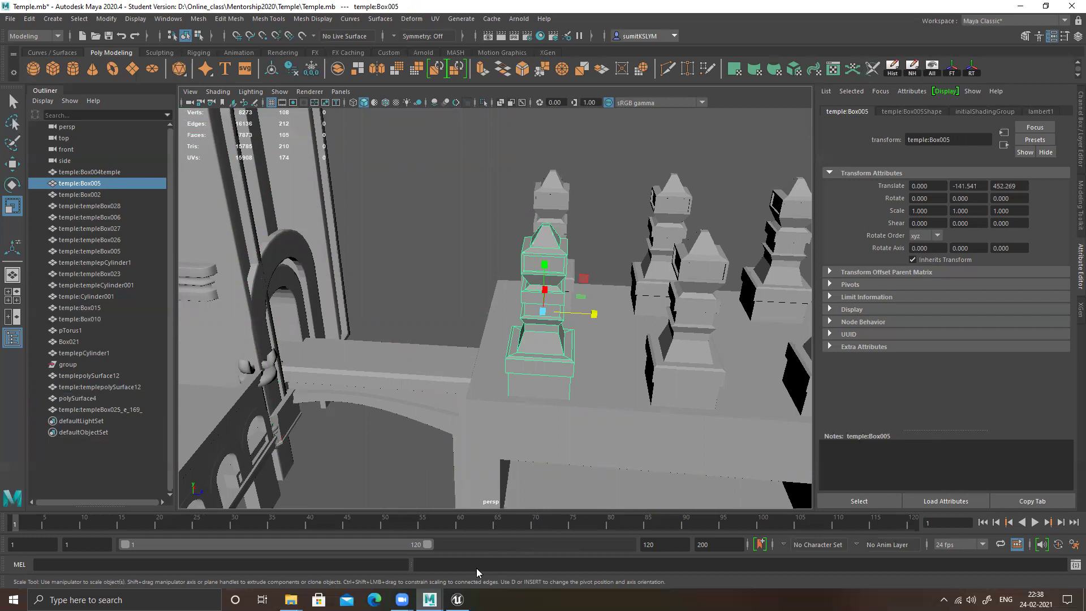
# Step: Open the preview4 trim-texture reference image from the Temple folder and enlarge the pillar
pyautogui.click(290, 599)
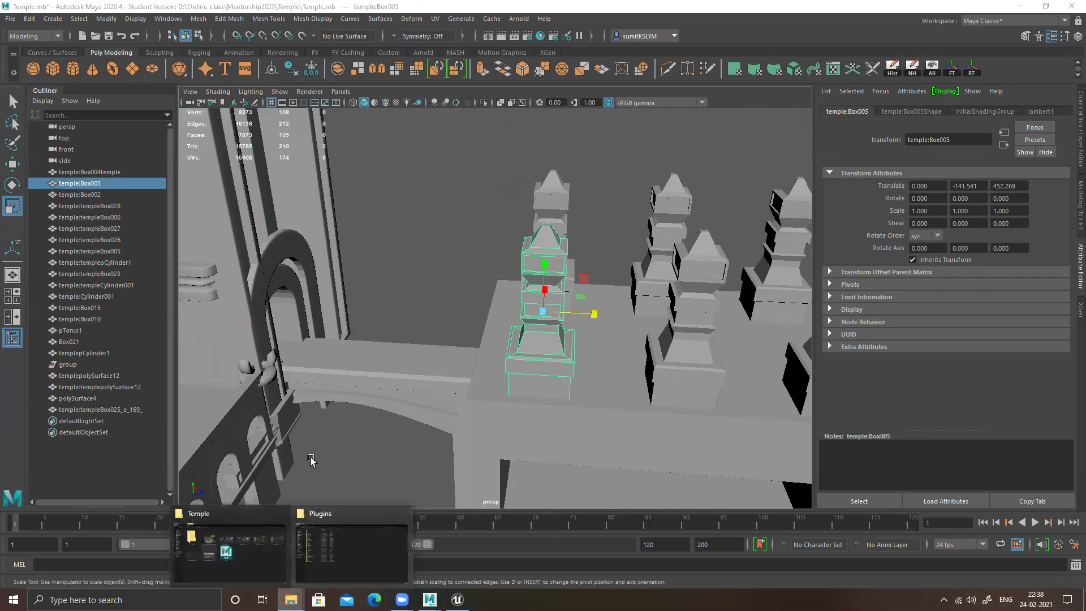
pyautogui.click(280, 544)
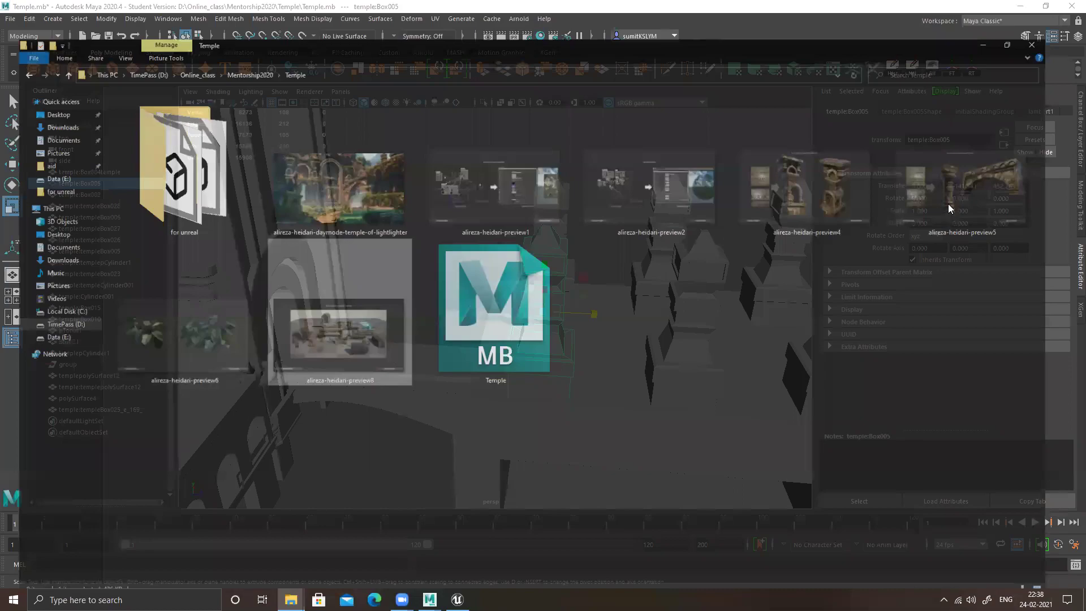
pyautogui.doubleClick(846, 159)
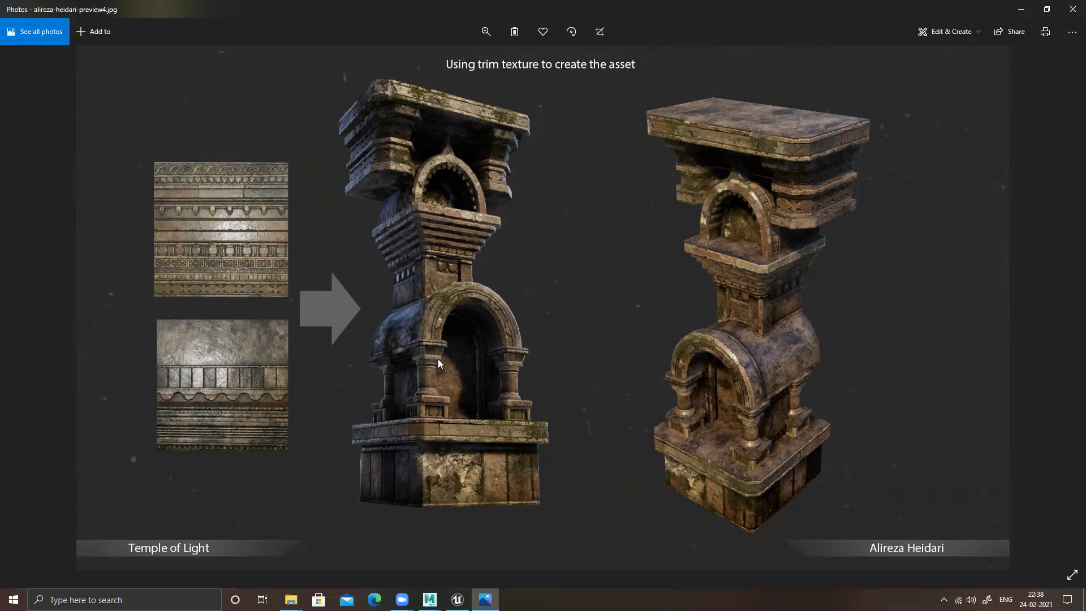
pyautogui.keyDown('ctrl'); pyautogui.scroll(2, 437, 358); pyautogui.keyUp('ctrl')
pyautogui.keyDown('ctrl'); pyautogui.scroll(2, 454, 259); pyautogui.keyUp('ctrl')
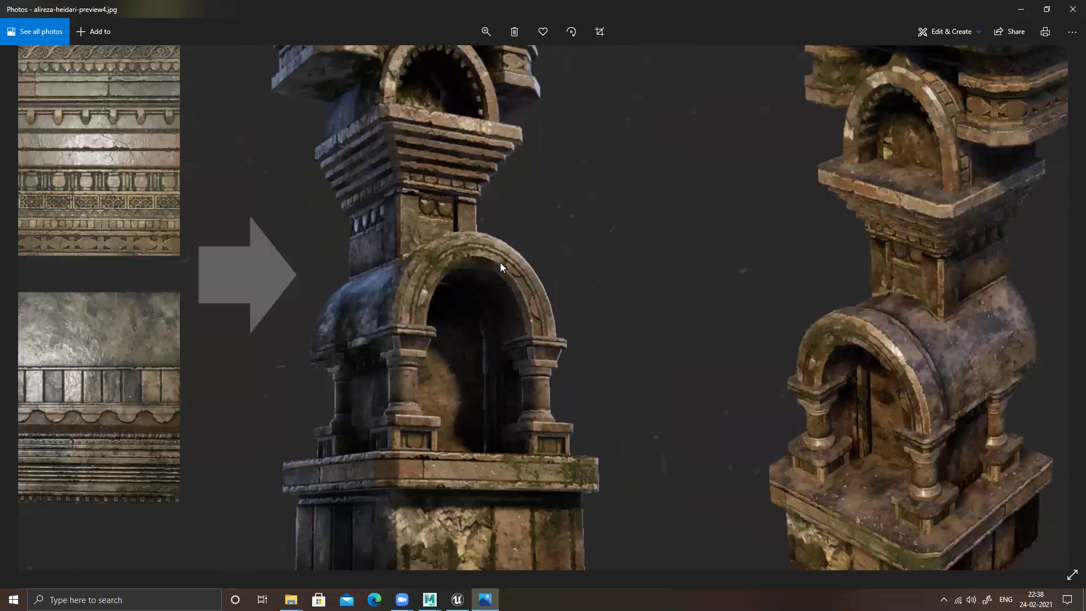
# Step: Compare the two trim sheets with the finished pillars, and bring up the preview5 image of the column and arch
pyautogui.moveTo(272, 343); pyautogui.dragTo(348, 340)
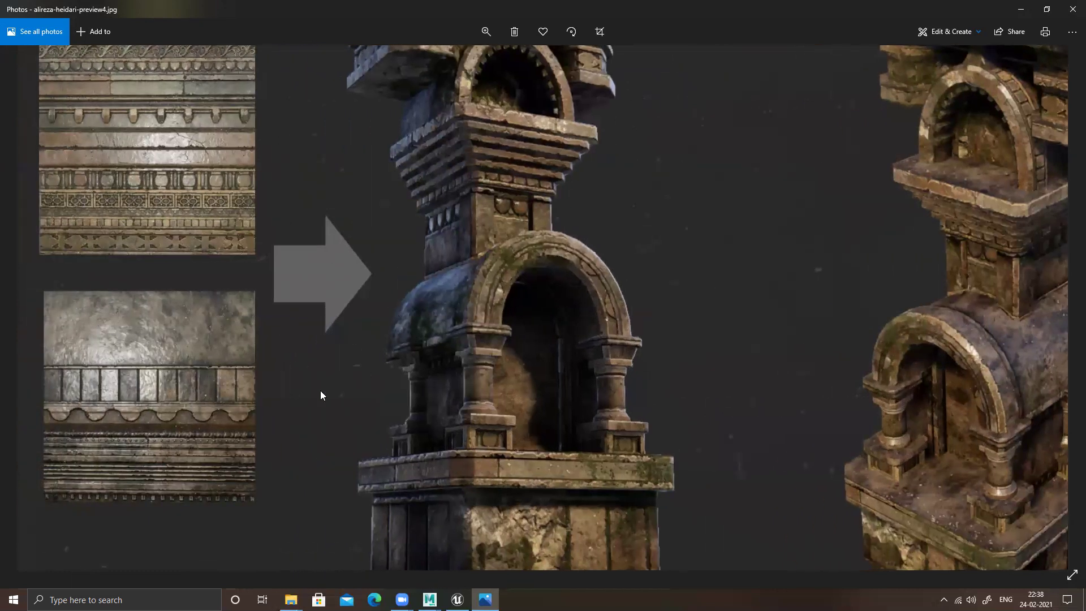
pyautogui.moveTo(320, 390); pyautogui.dragTo(366, 376)
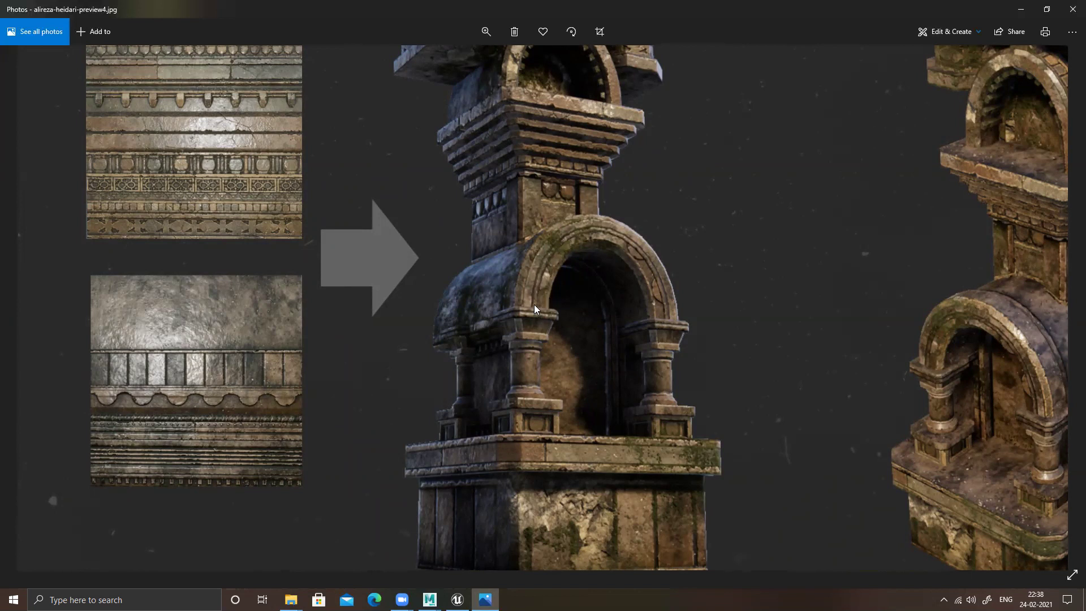
pyautogui.moveTo(373, 234); pyautogui.dragTo(377, 282)
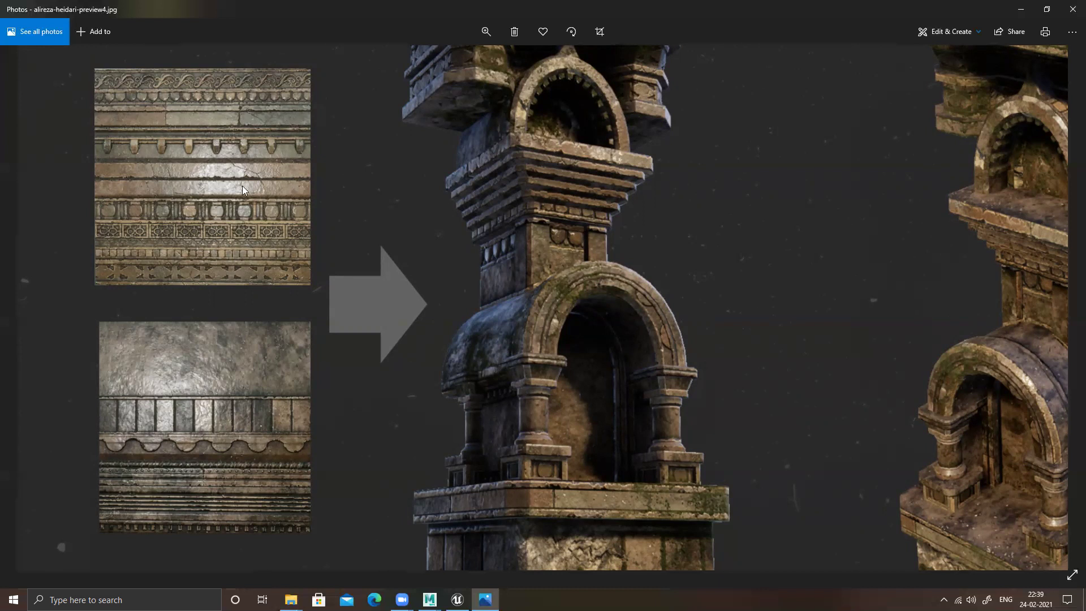
pyautogui.scroll(-1, 574, 321)
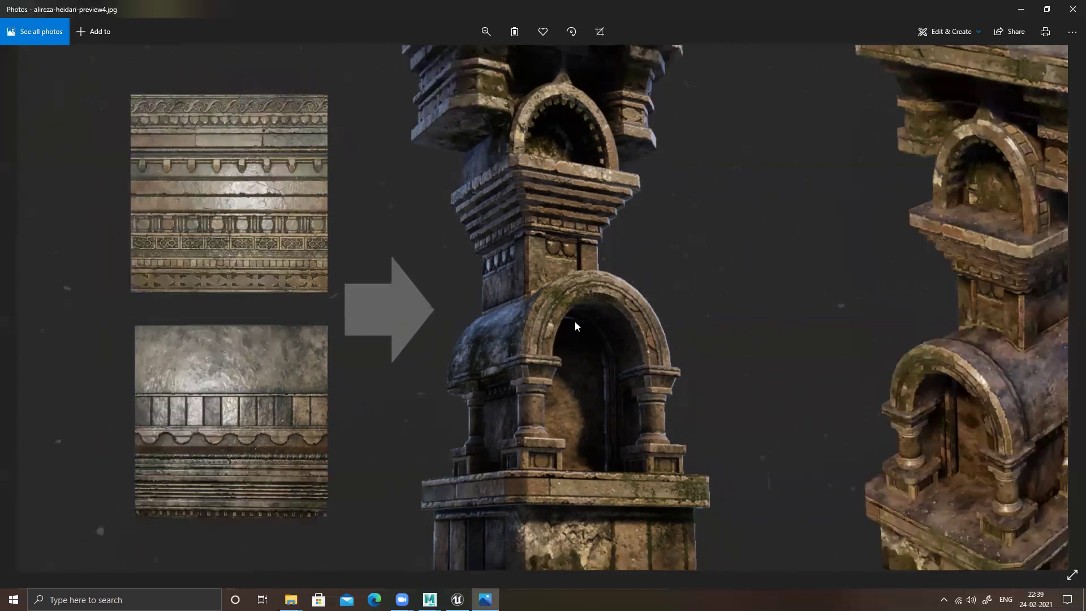
pyautogui.scroll(-3, 800, 171)
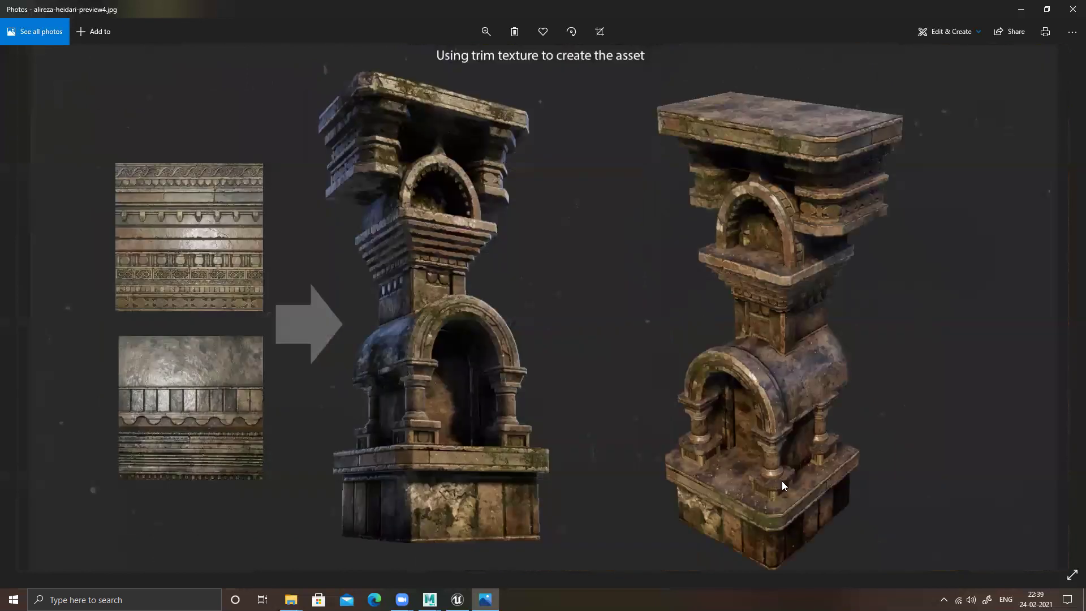
pyautogui.scroll(-1, 868, 320)
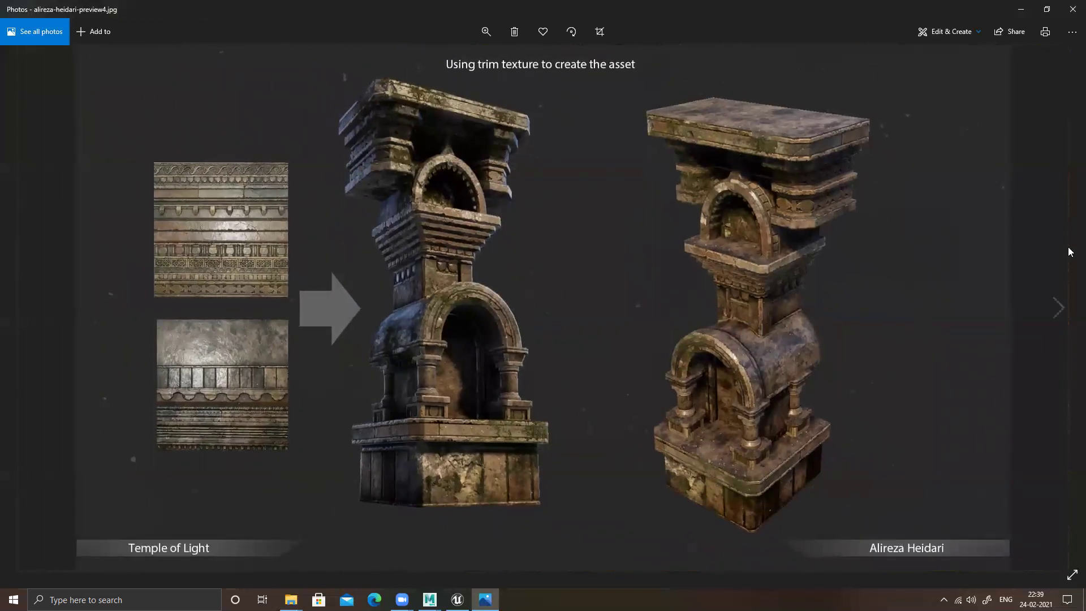
pyautogui.click(1058, 308)
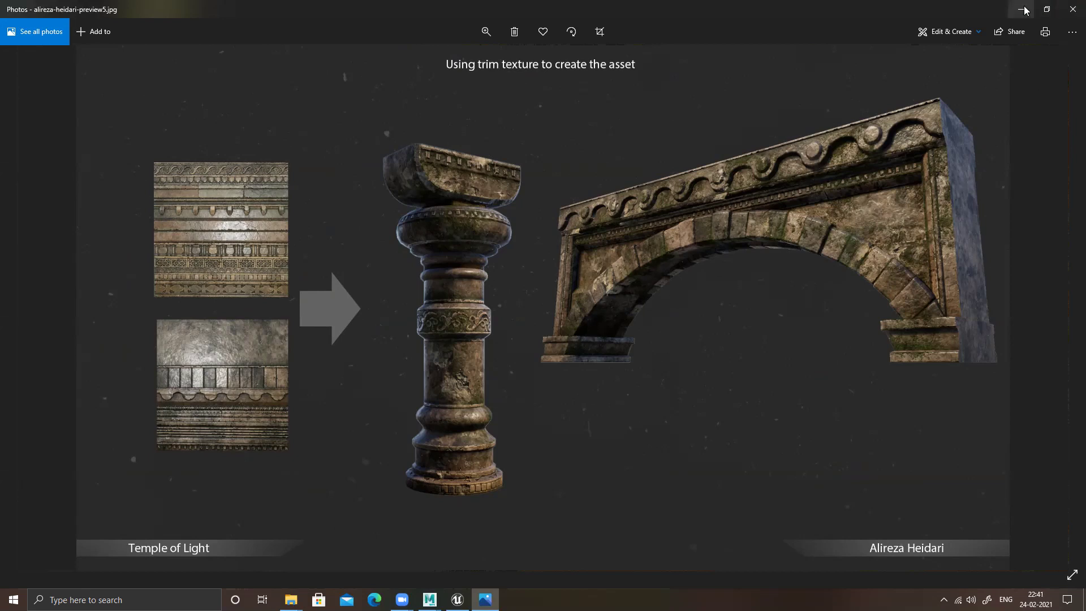
# Step: Close the reference image, put the Temple folder away and switch back to the temple level in Unreal Engine
pyautogui.click(1072, 9)
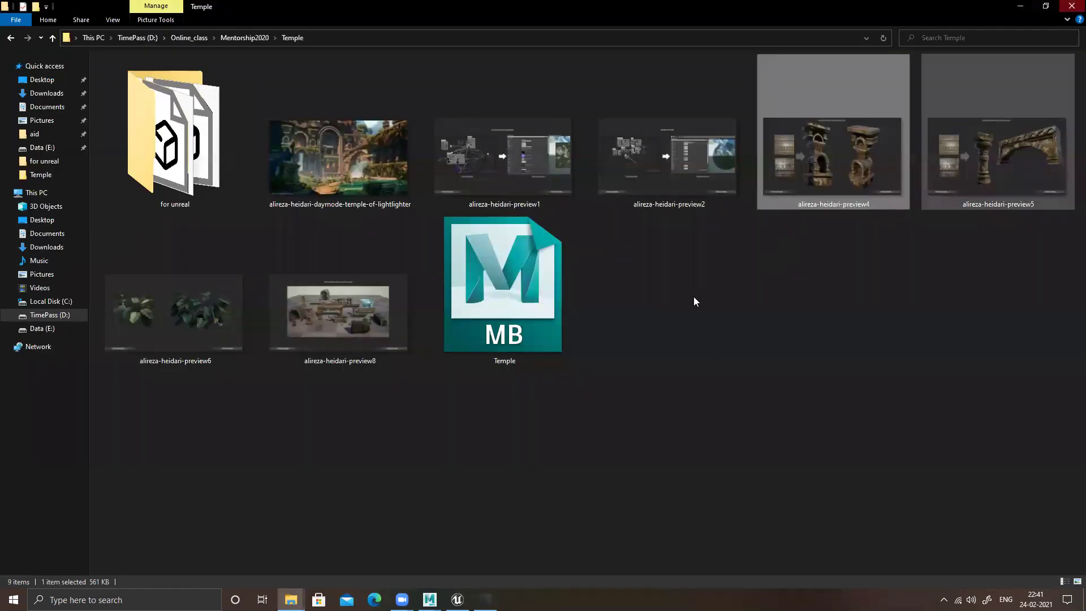
pyautogui.click(1020, 7)
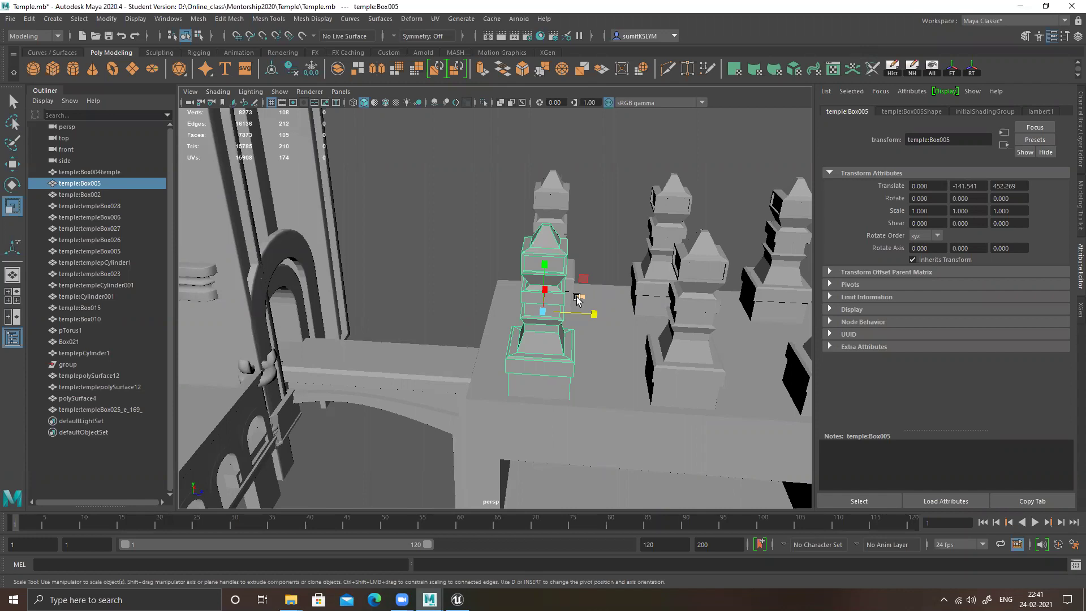
pyautogui.hotkey('alt', 'Tab')
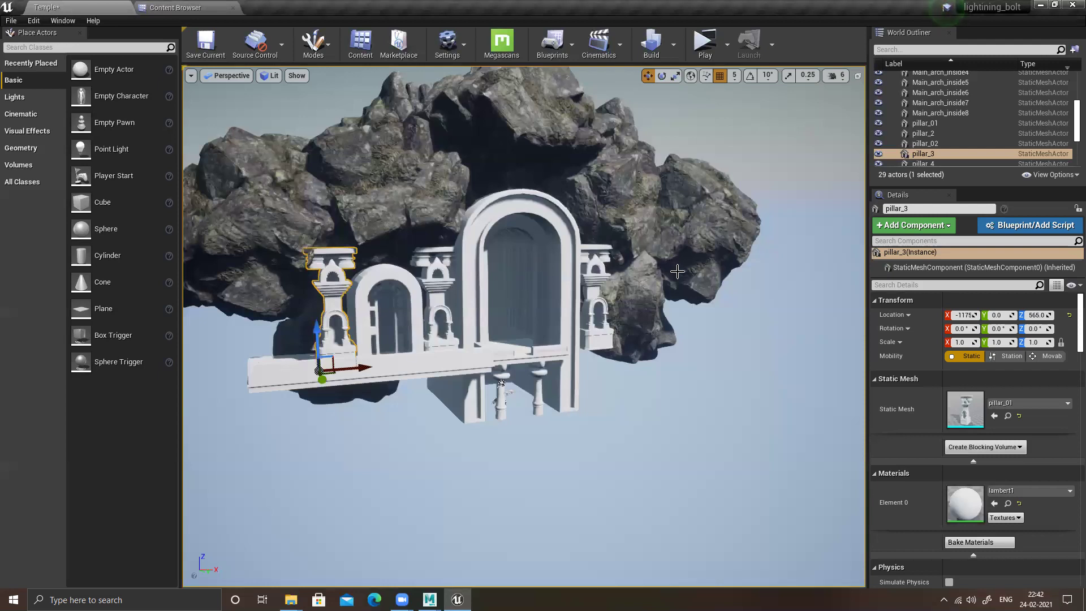
pyautogui.moveTo(402, 600)
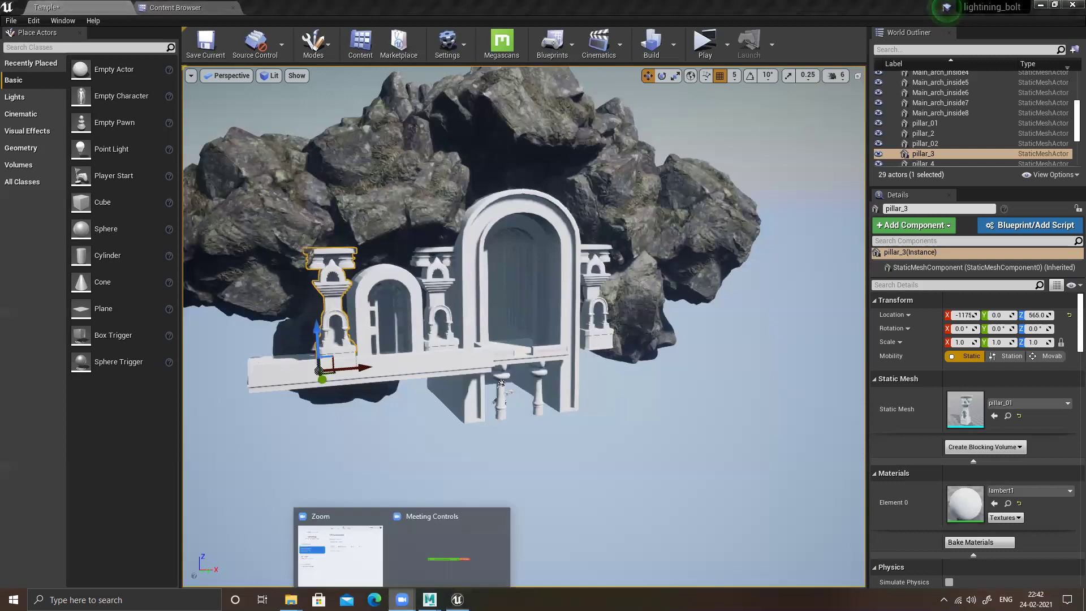